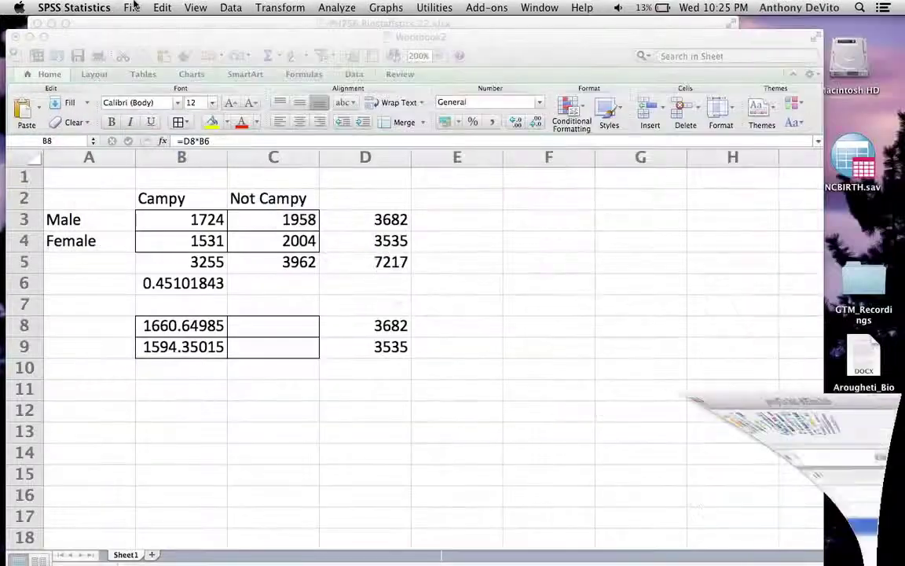
- Create a new, empty dataset in SPSS Statistics and reposition its Data Editor window
click(131, 7)
mouse_move(142, 26)
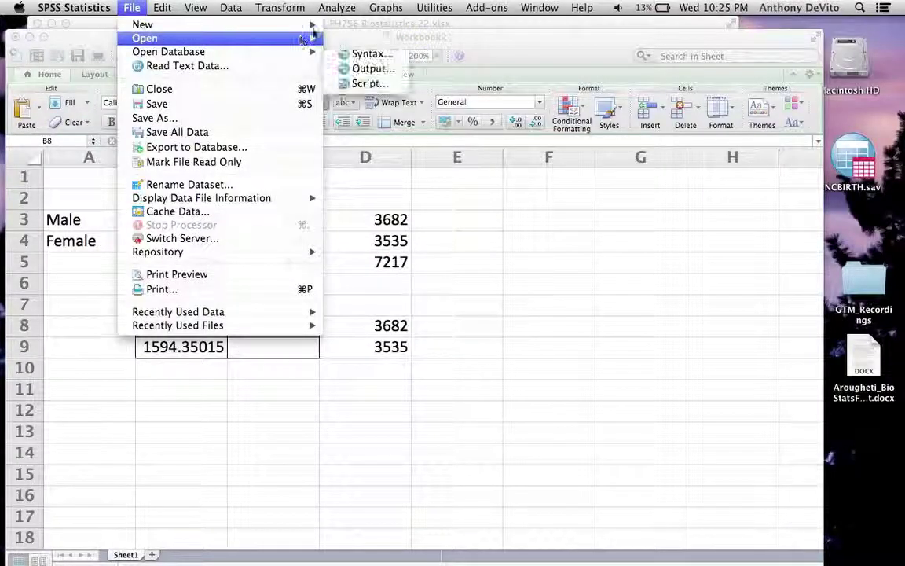
click(345, 30)
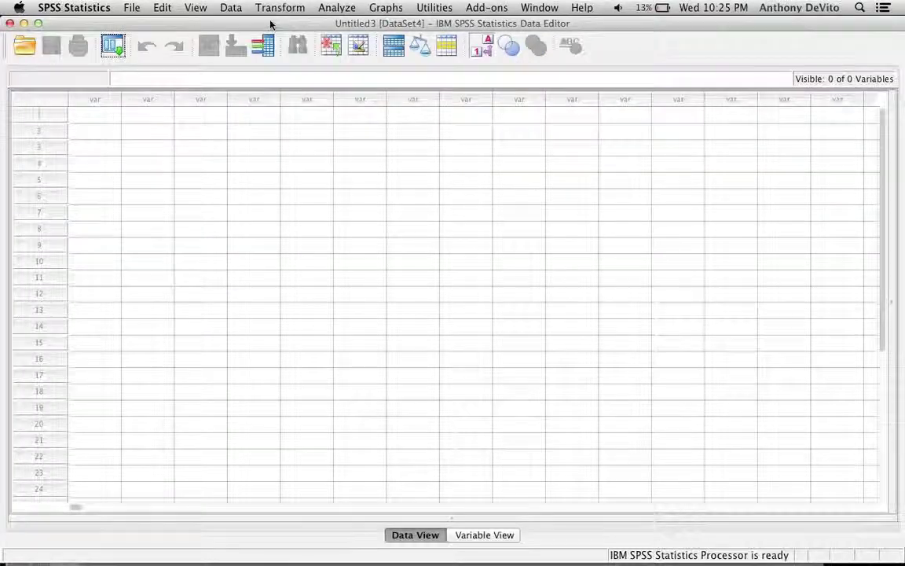
drag(275, 24, 388, 85)
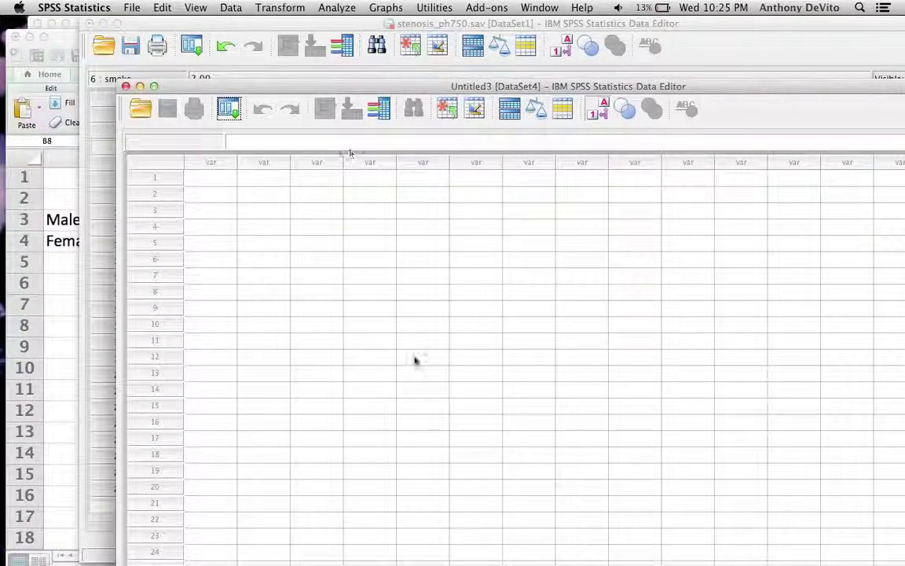
scroll(416, 360, down, 5)
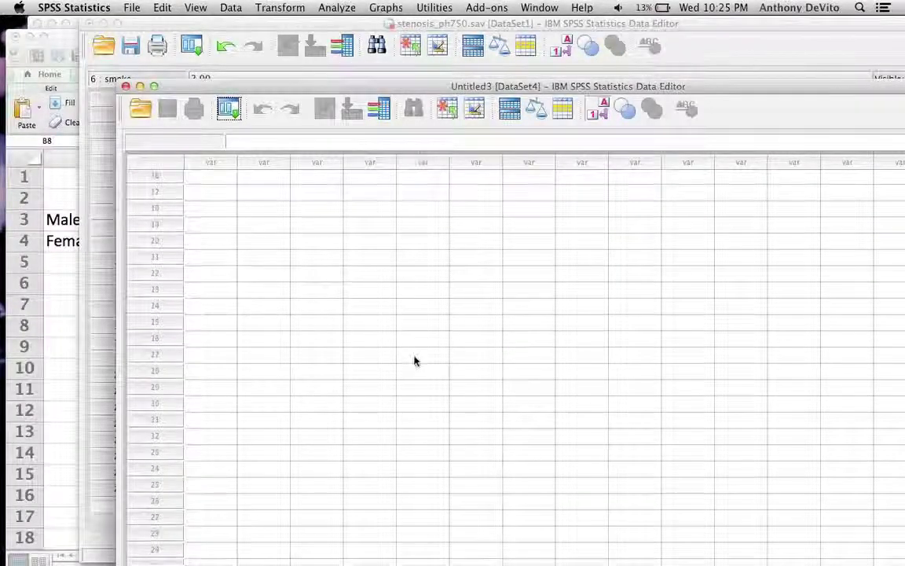
double_click(372, 85)
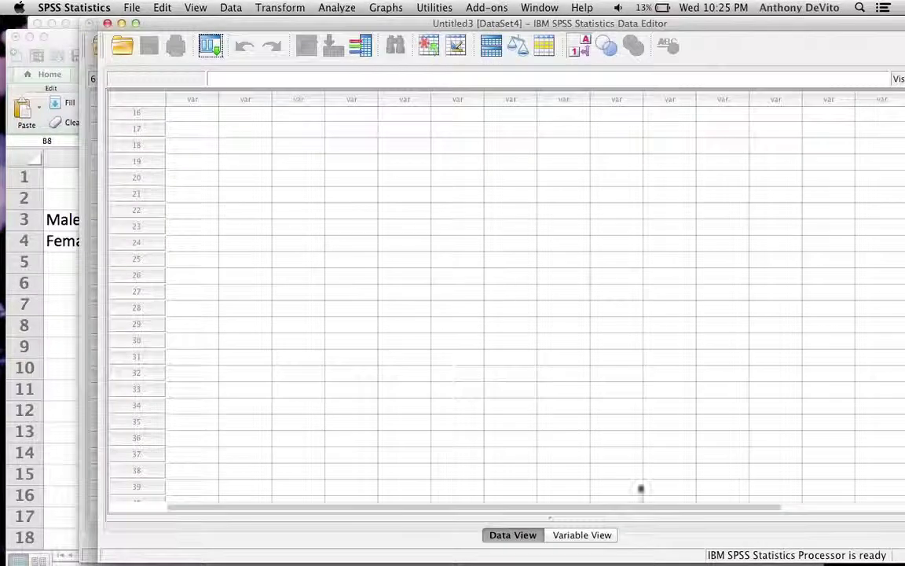
- Define three variables named Frequency, Gender and Campy in the new dataset
click(601, 535)
click(191, 88)
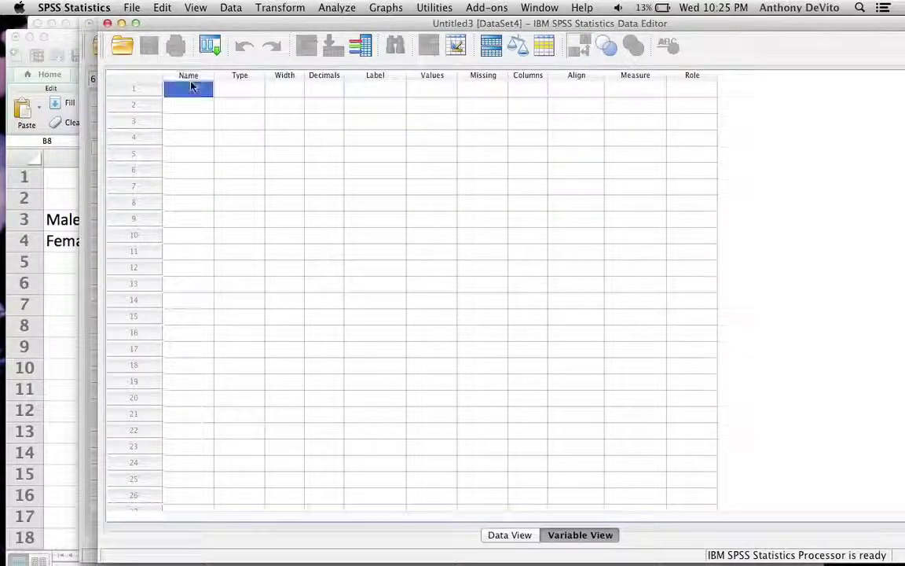
click(190, 89)
text(Freq)
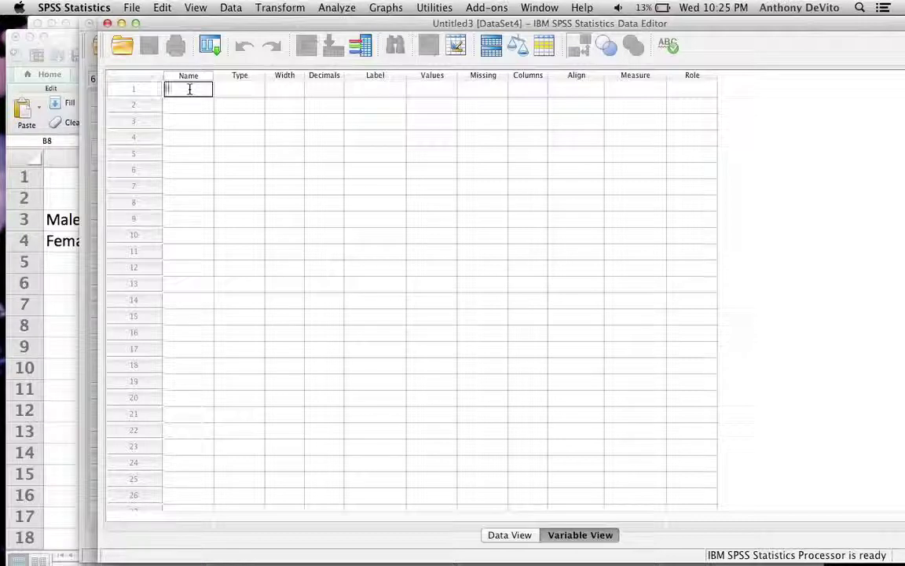
text(uency)
click(188, 106)
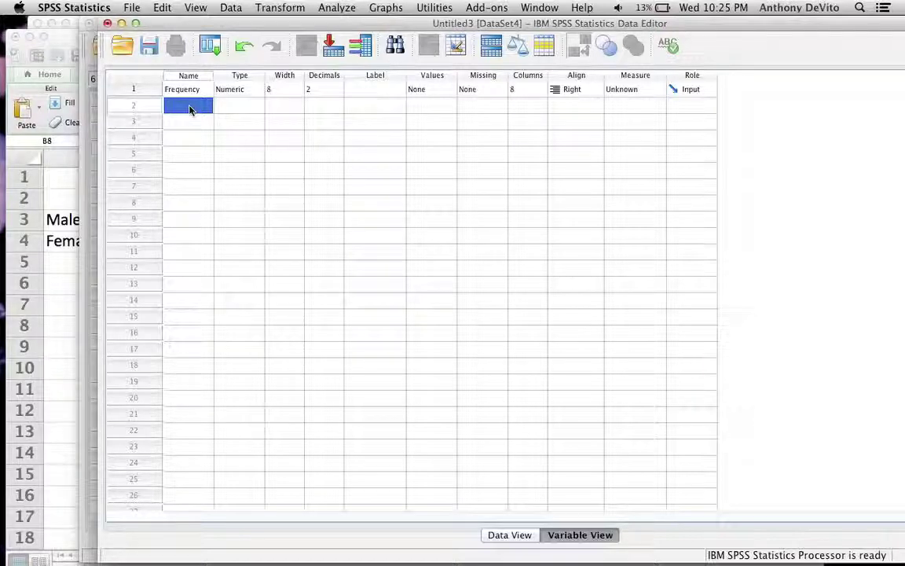
text(Gender)
click(187, 128)
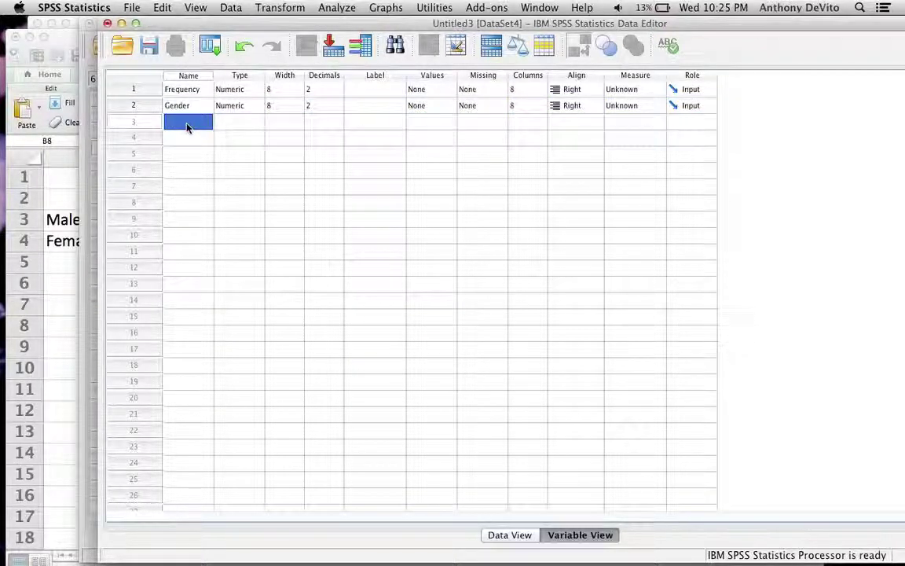
text(Campy)
click(239, 123)
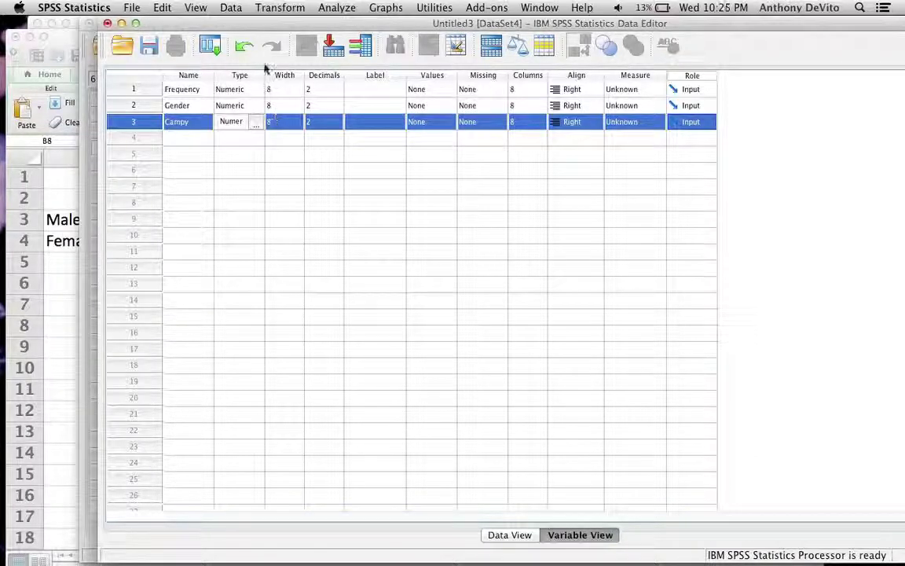
- Set the measurement level of the Gender and Campy variables to Nominal
drag(284, 23, 169, 28)
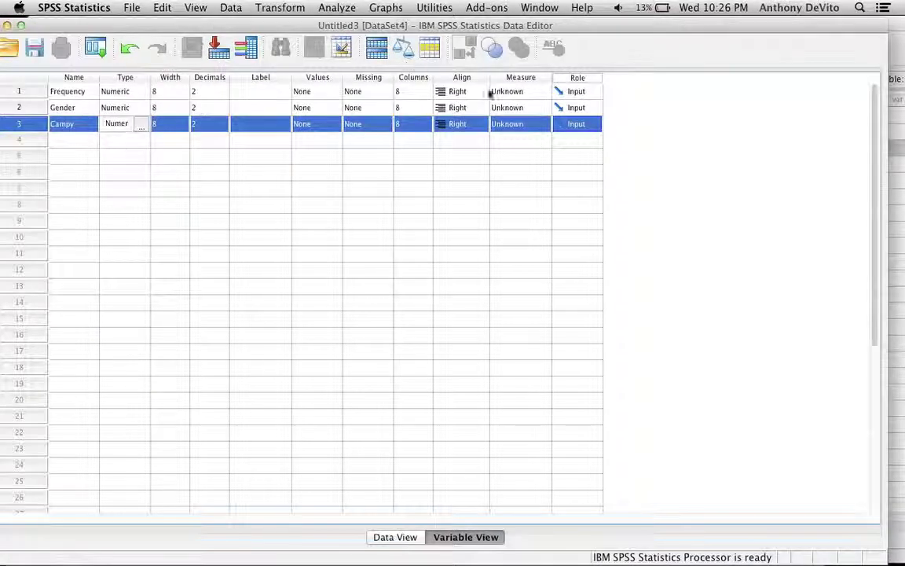
click(509, 124)
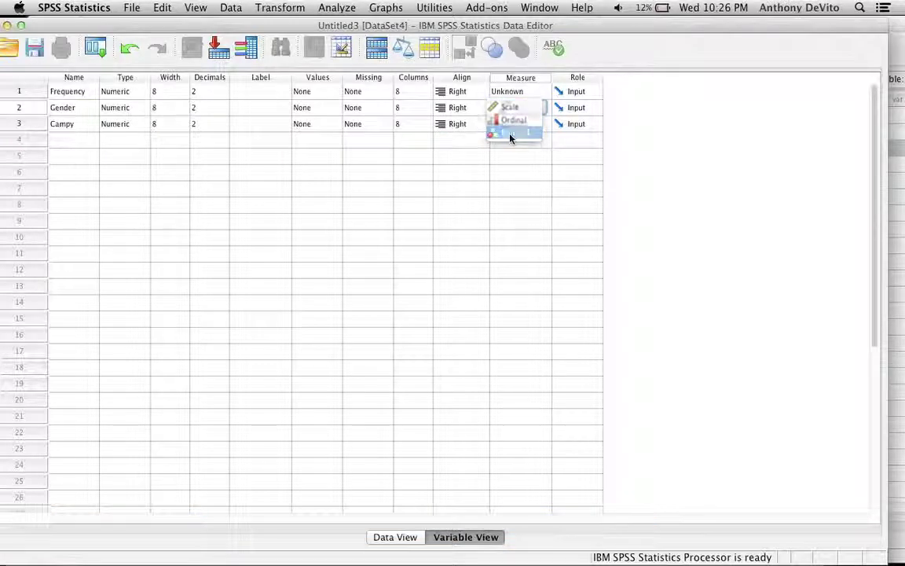
click(510, 133)
click(513, 124)
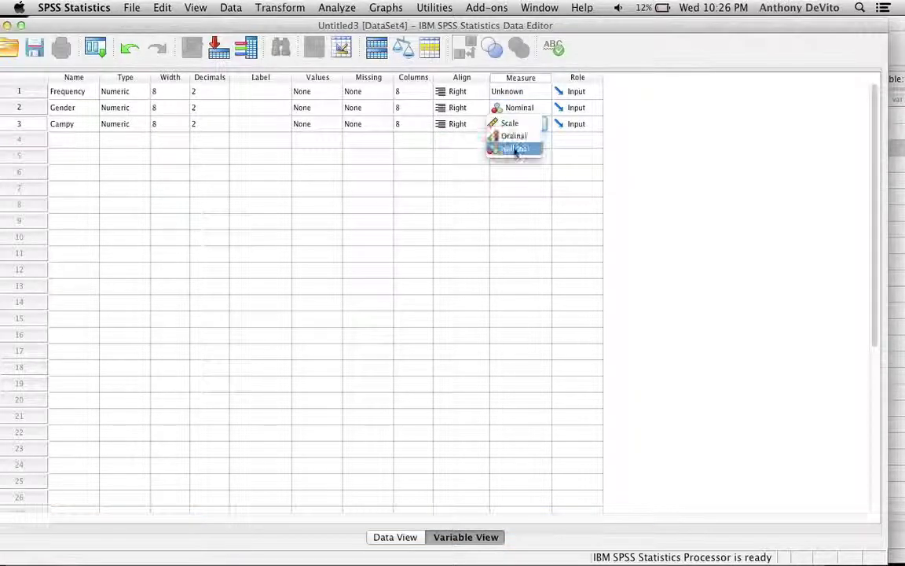
click(515, 149)
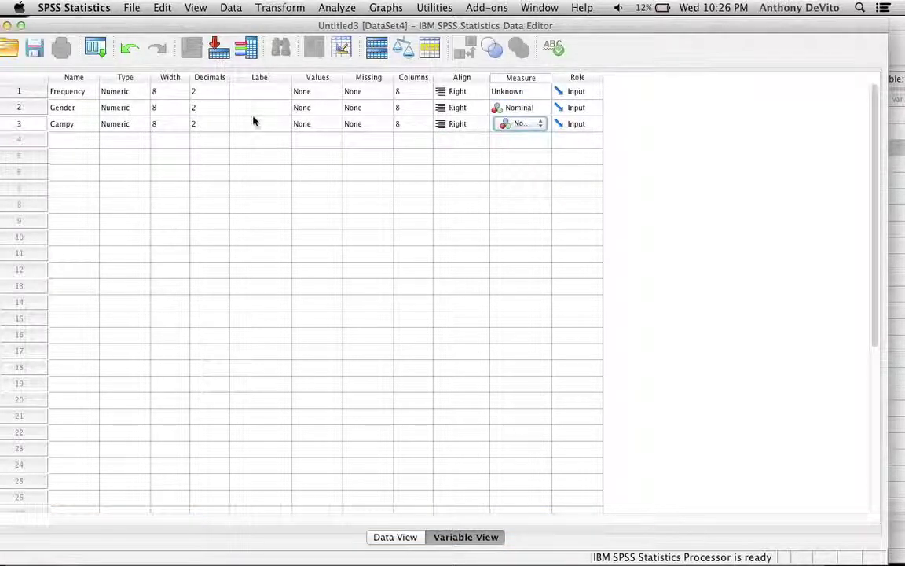
- Add a value label to the Gender variable that defines 0 as Male
click(303, 110)
click(331, 111)
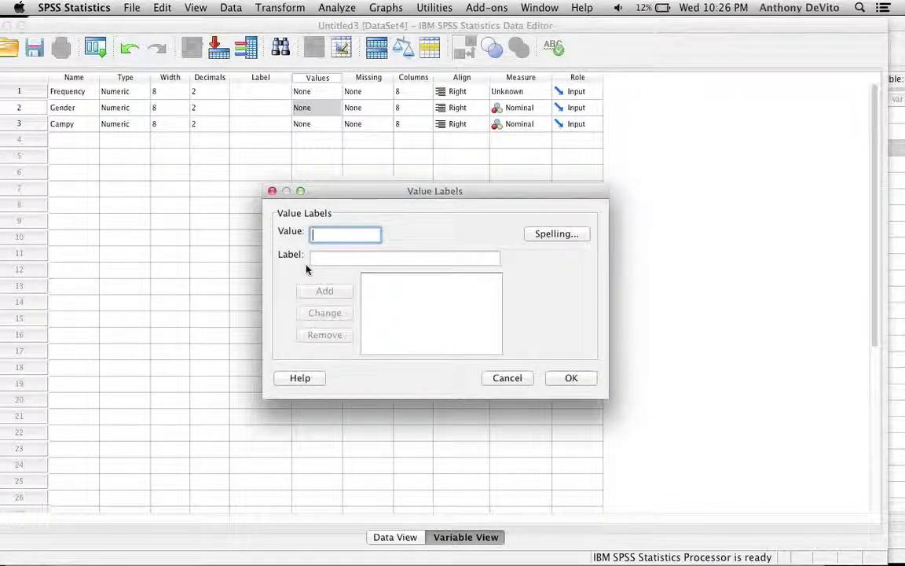
text(0)
click(322, 260)
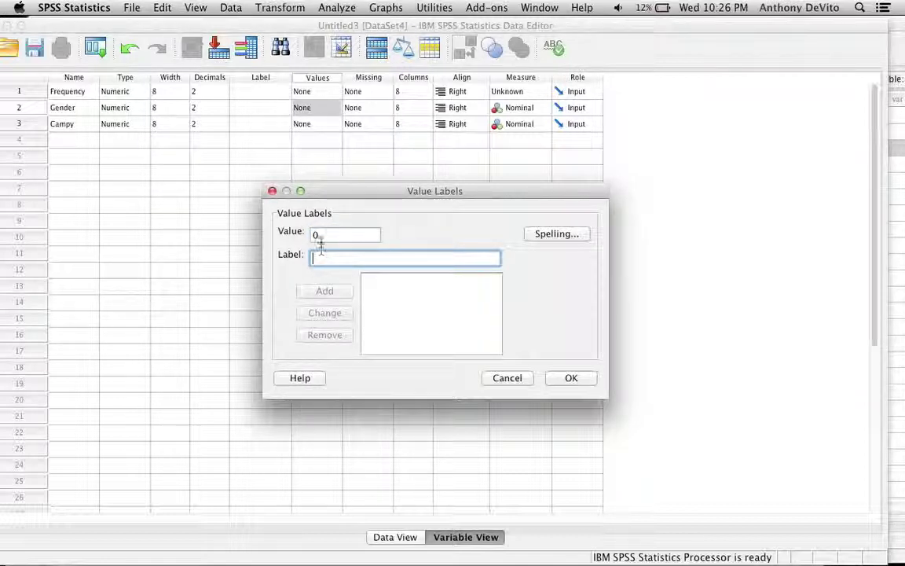
text(Male)
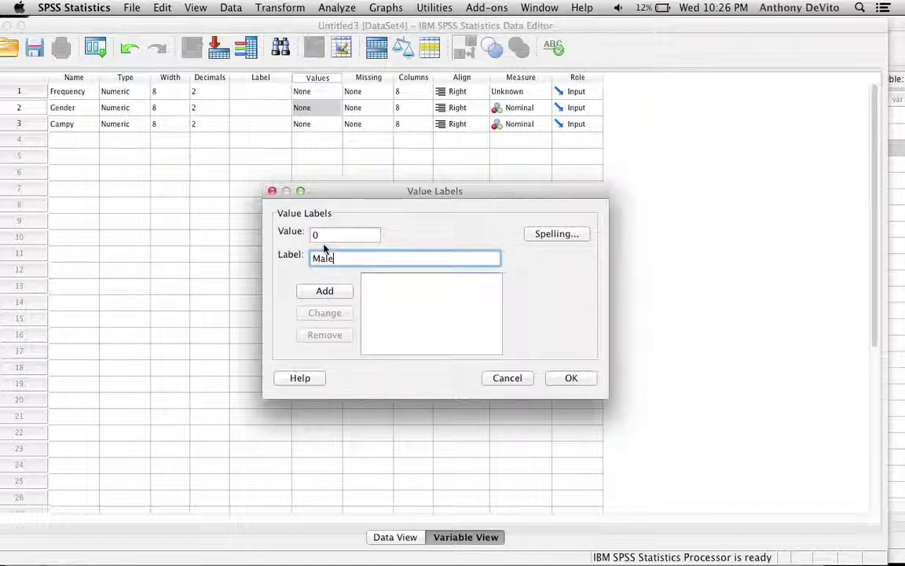
click(330, 293)
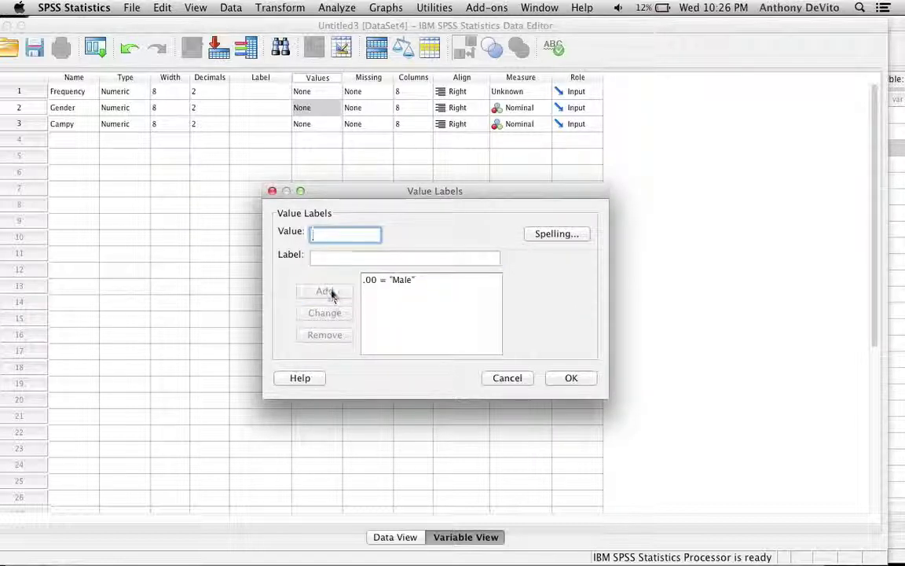
- Add the value label 1 = Female to Gender and apply the labels
text(1)
click(347, 257)
text(Fe)
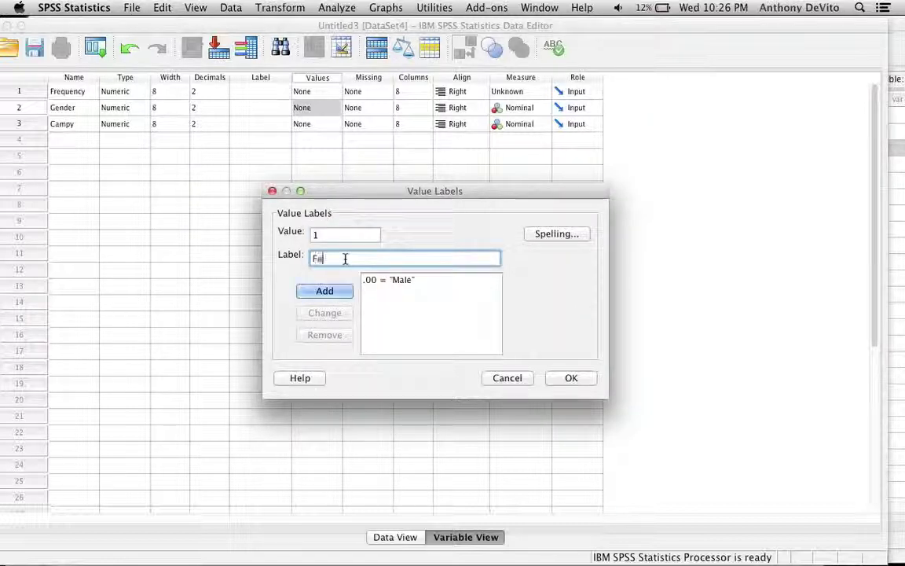
text(male)
click(338, 294)
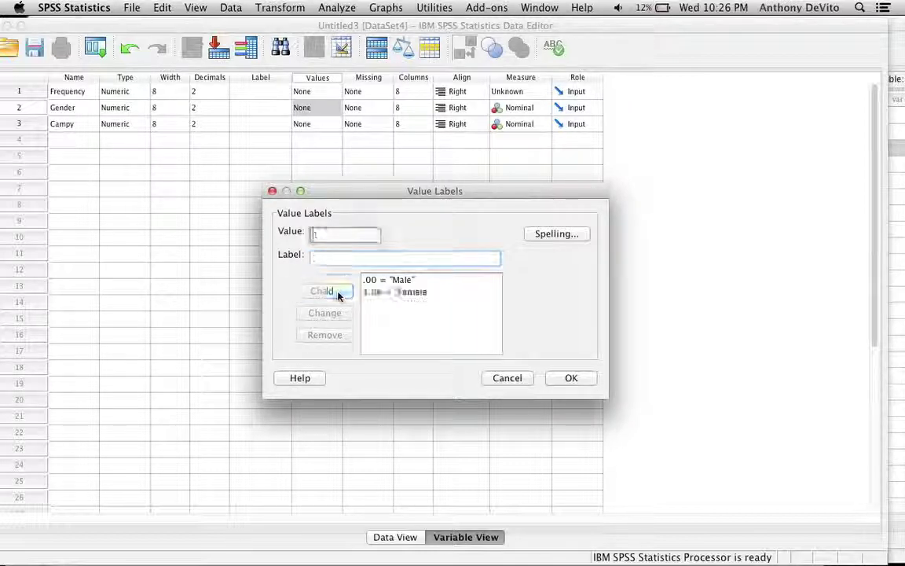
click(568, 377)
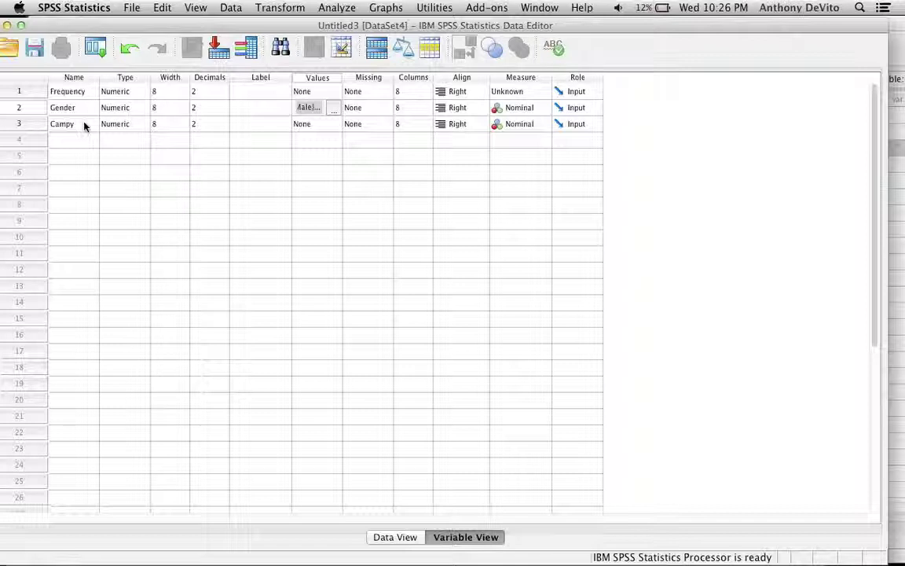
- Add a value label to the Campy variable that defines 0 as Campy
double_click(327, 128)
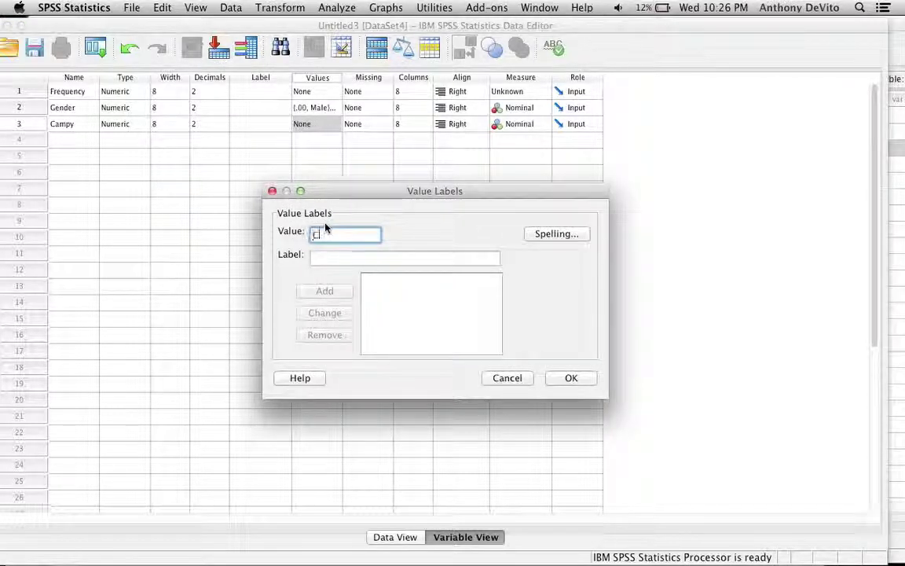
text(Ca)
key(BackSpace)
key(BackSpace)
text(0)
click(332, 262)
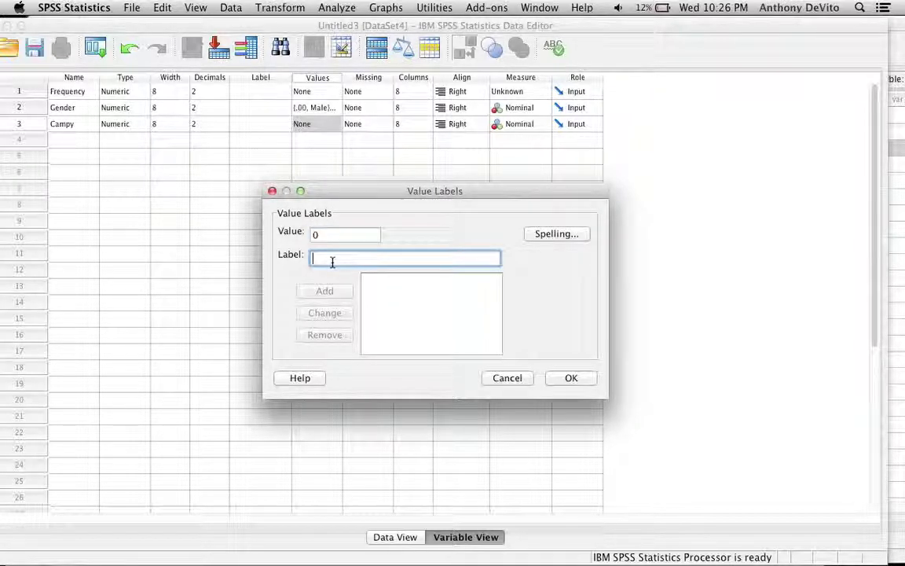
text(Campy)
click(330, 291)
- Add the value label 1 = Not Campy to the Campy variable and apply the labels
text(1)
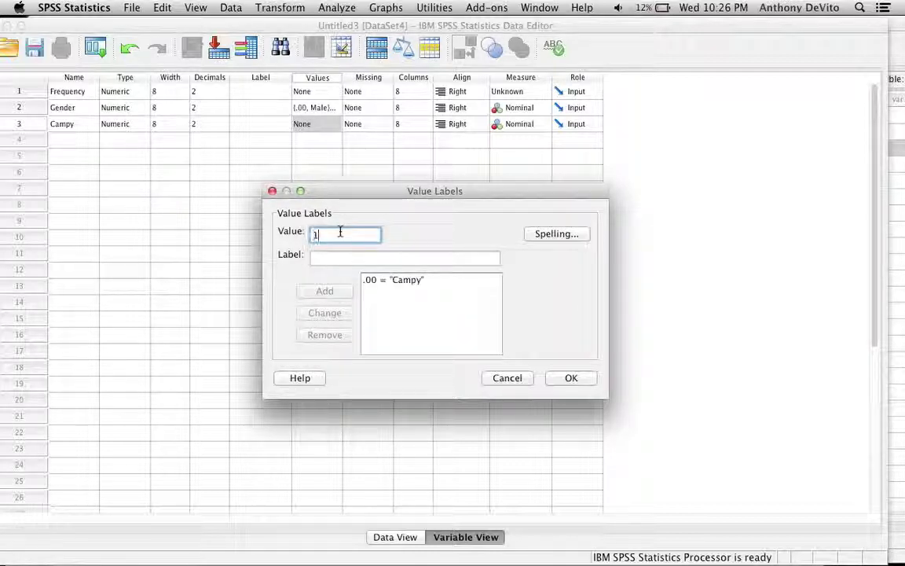
click(332, 256)
text(M)
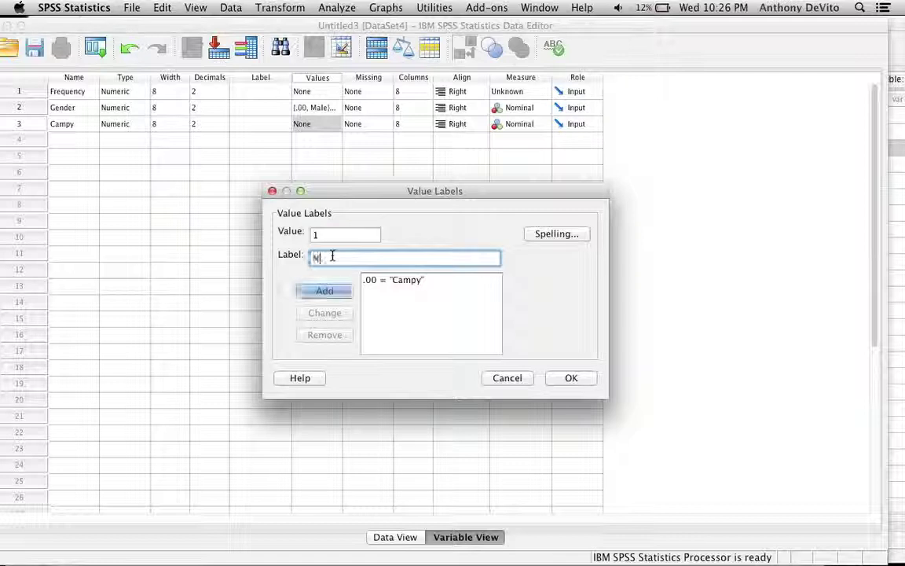
text(ot Cam)
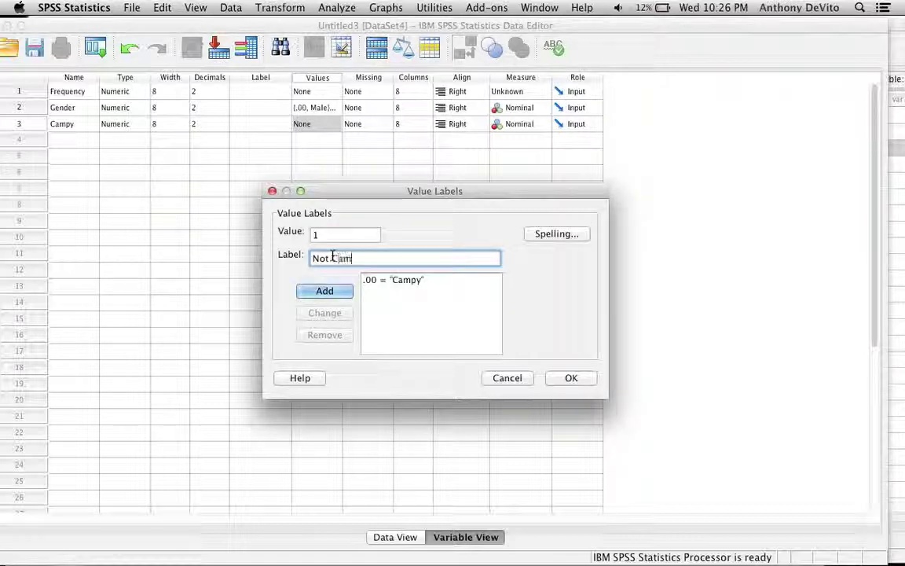
text(py)
click(342, 293)
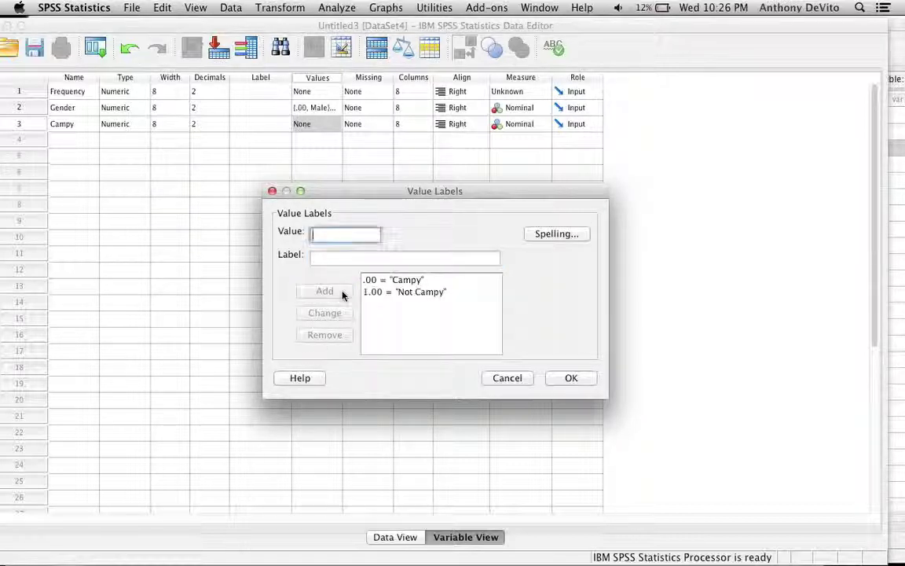
click(570, 378)
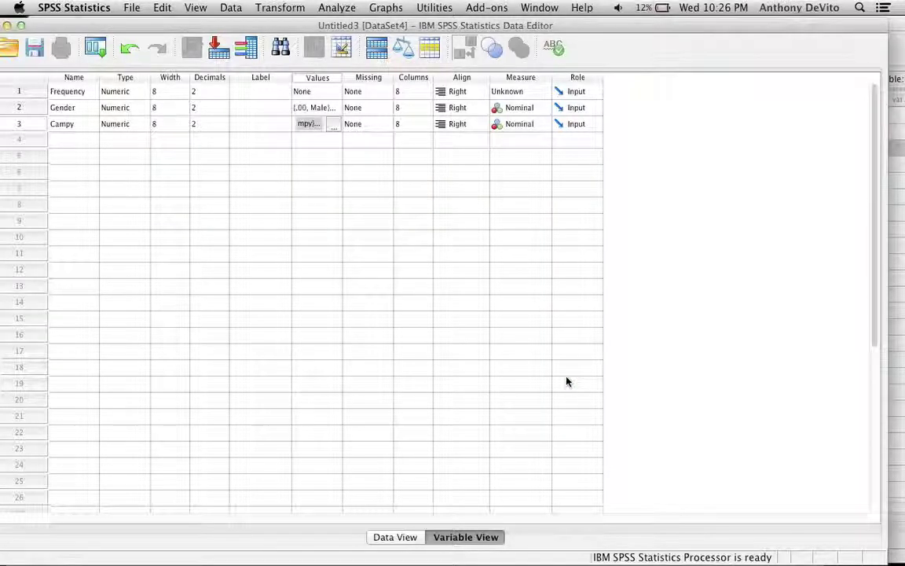
click(363, 259)
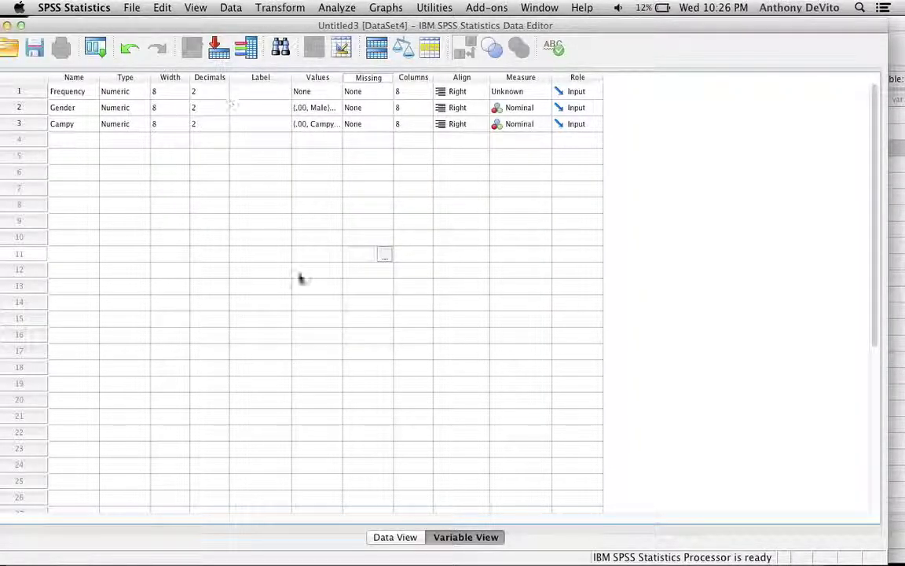
- In the data grid, enter 0 (Male) as the Gender value for cases 1 and 2
click(395, 537)
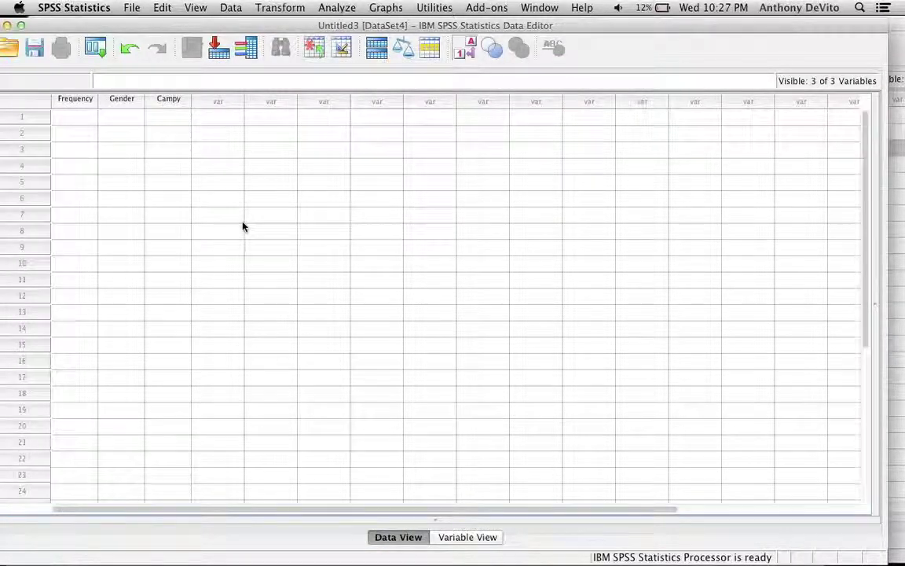
click(123, 119)
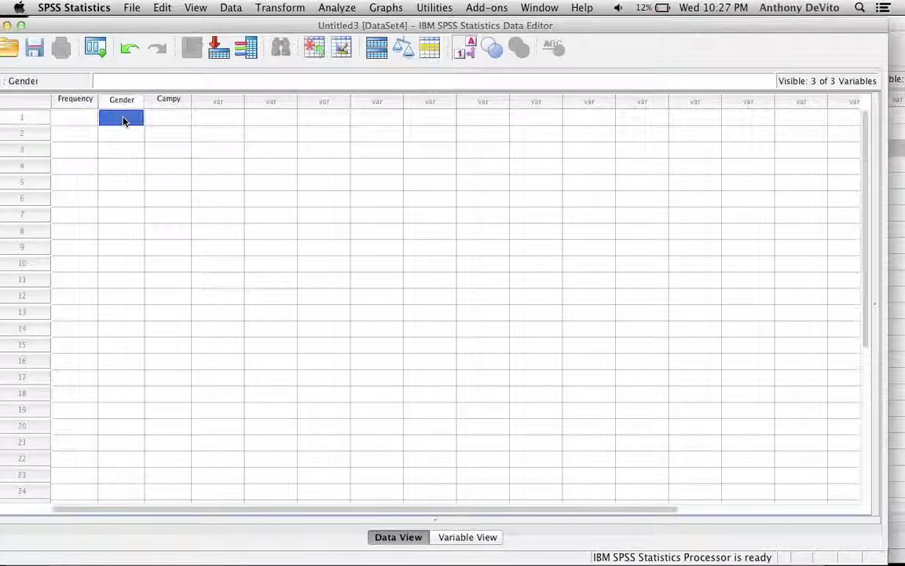
click(128, 121)
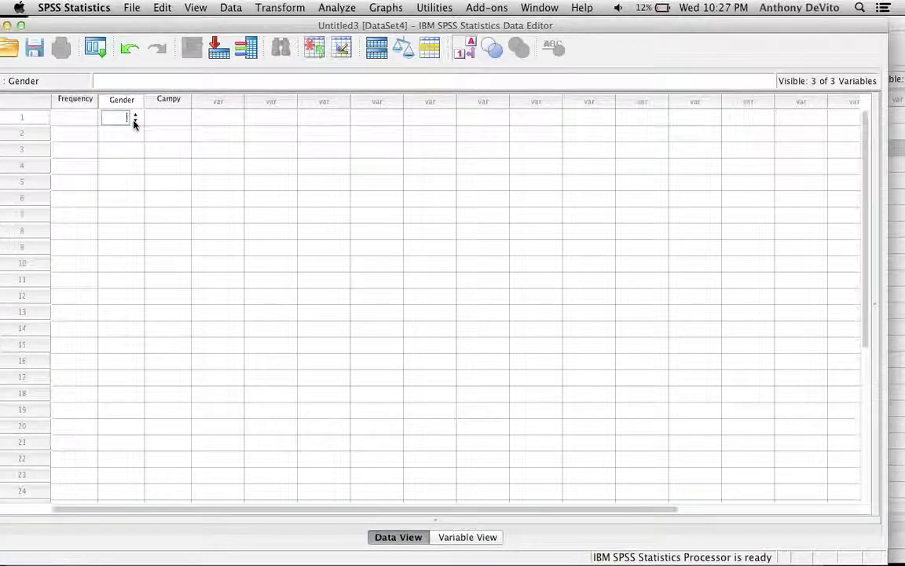
click(134, 120)
click(132, 128)
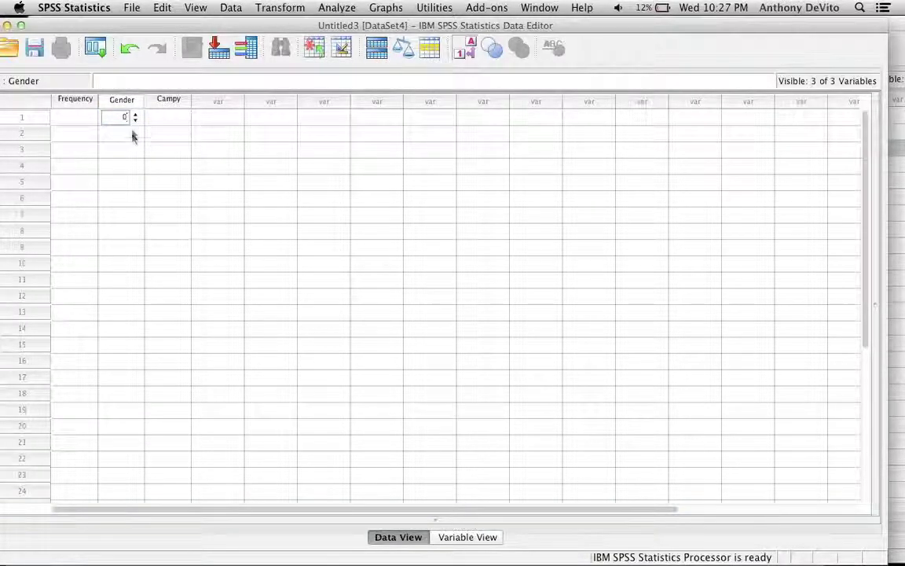
click(132, 137)
click(132, 136)
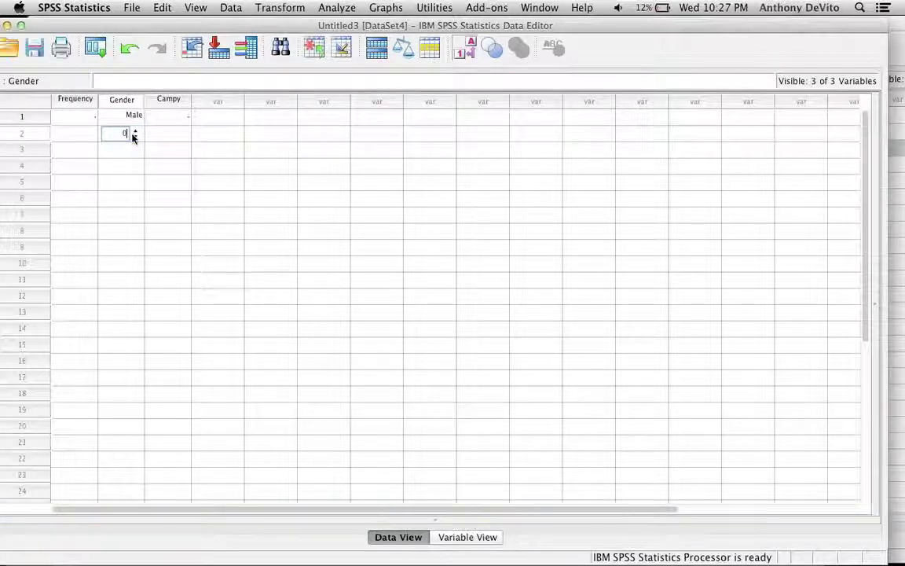
- Enter 1 (Female) as the Gender value for cases 3 and 4
click(130, 154)
click(130, 157)
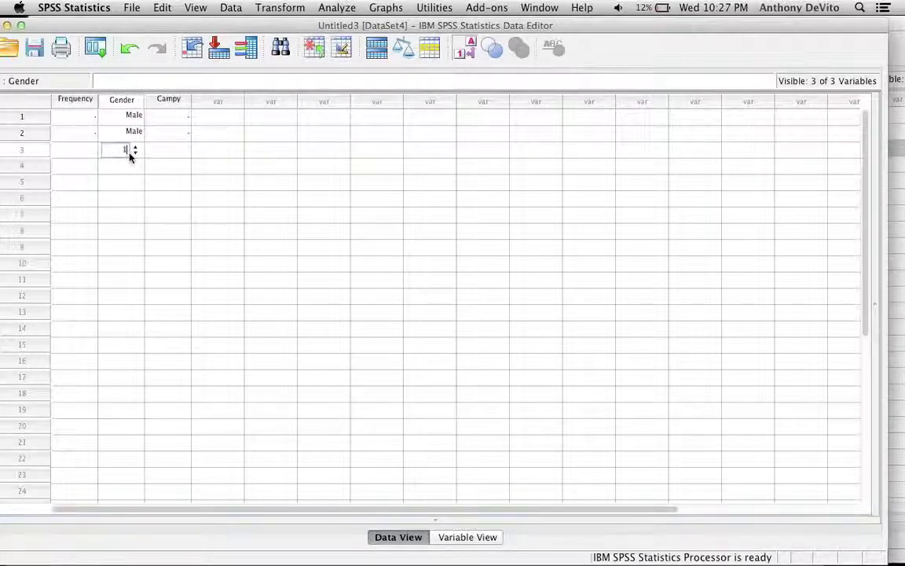
text(1)
click(131, 166)
click(132, 166)
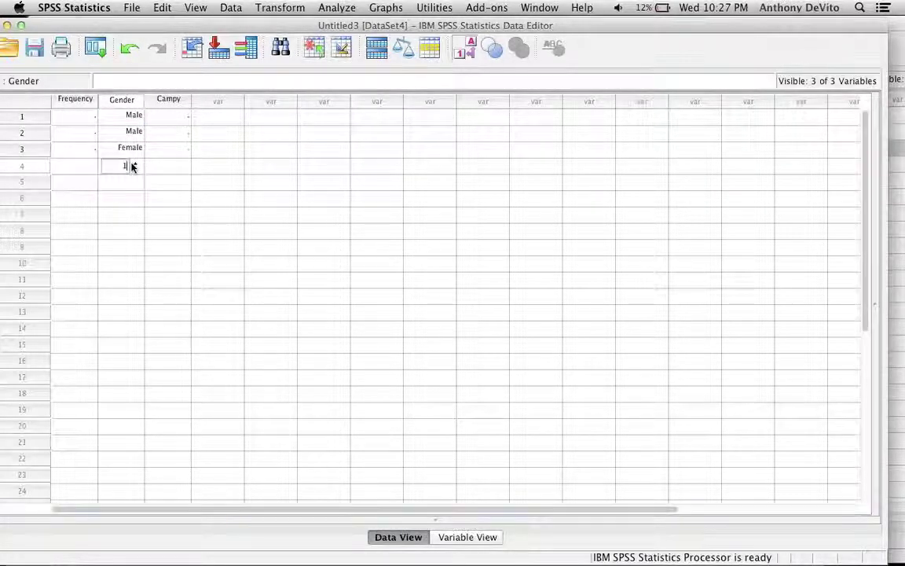
click(135, 166)
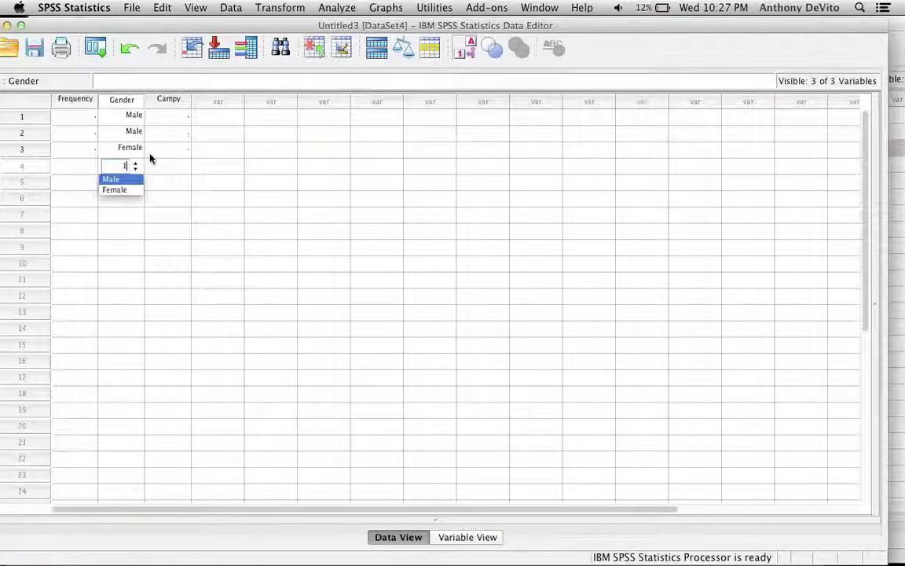
key(Return)
click(134, 167)
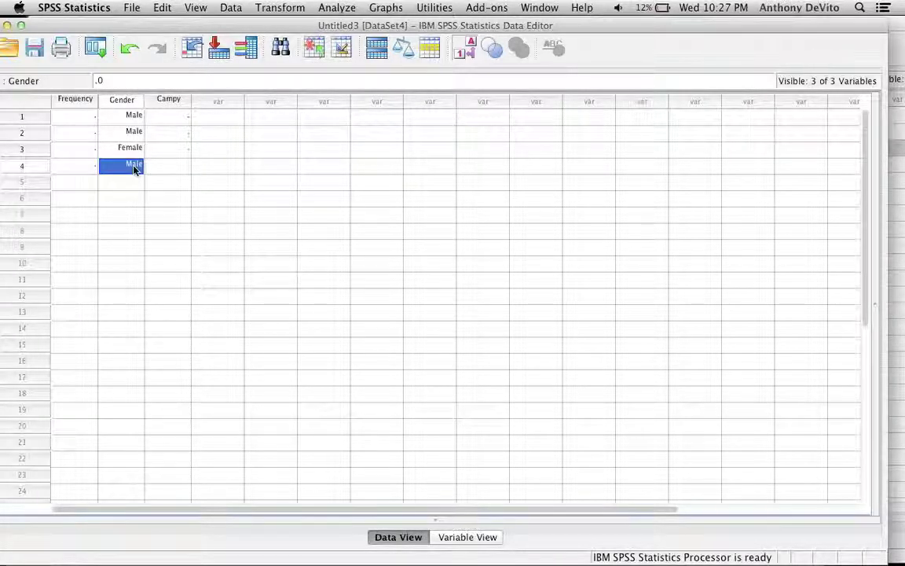
text(1)
key(Return)
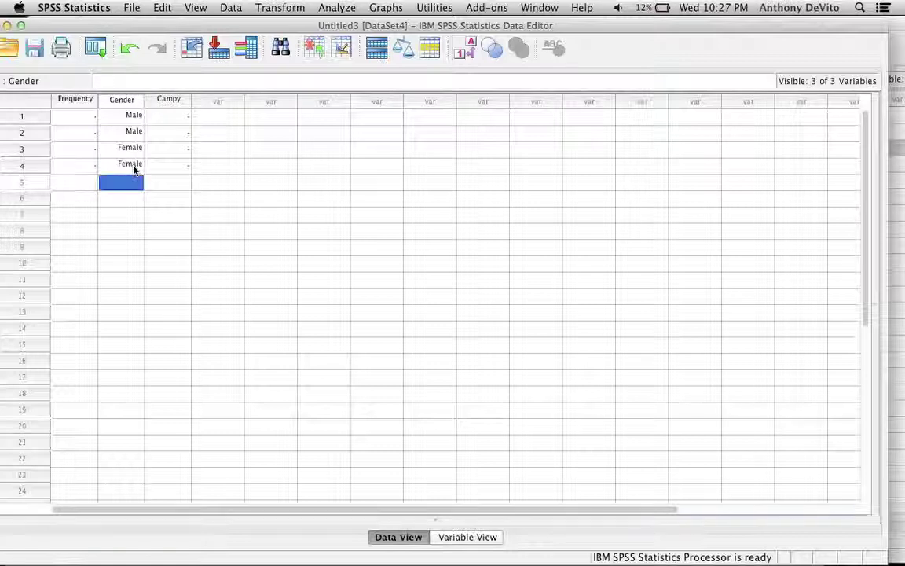
- For the two Male cases, enter Campy values 0 (Campy) in case 1 and 1 (Not Campy) in case 2
click(172, 116)
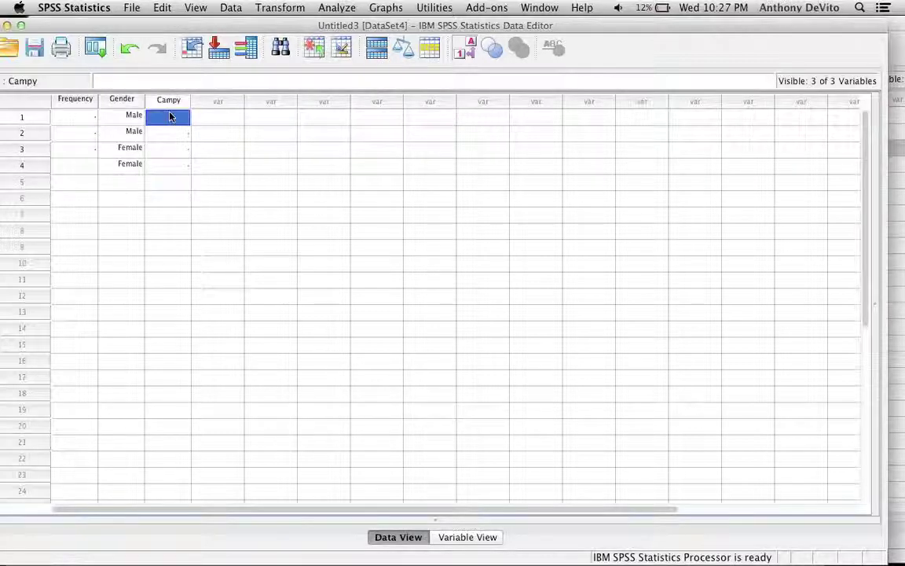
text(1)
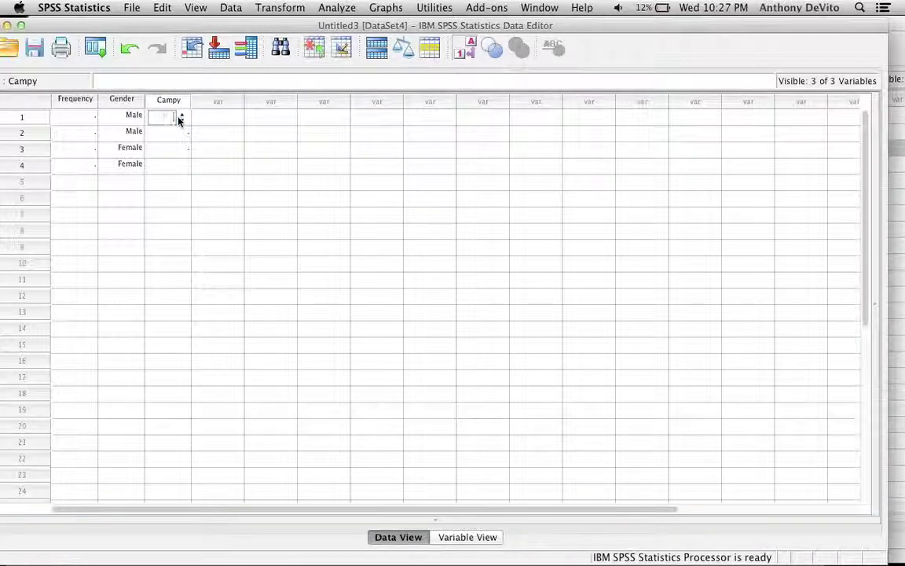
text(0)
key(Return)
double_click(181, 139)
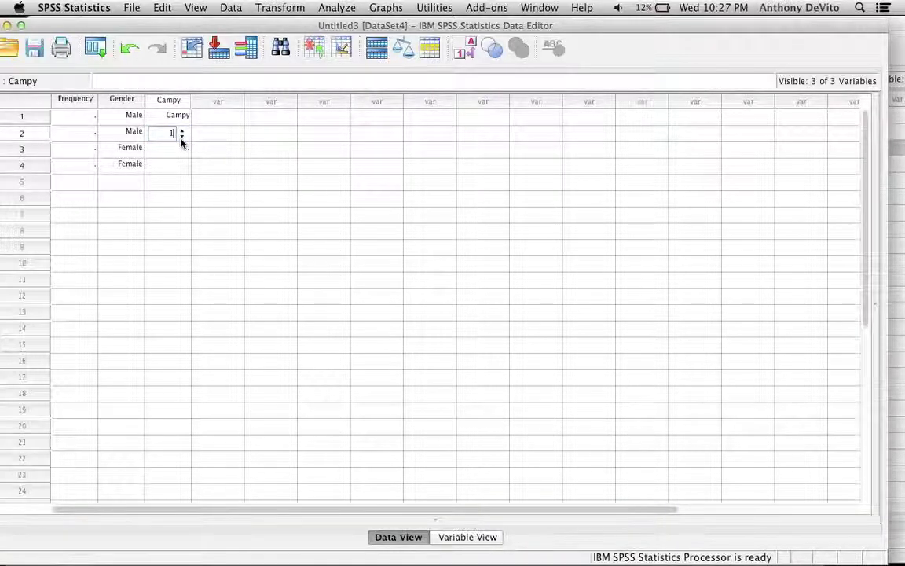
text(1)
key(Return)
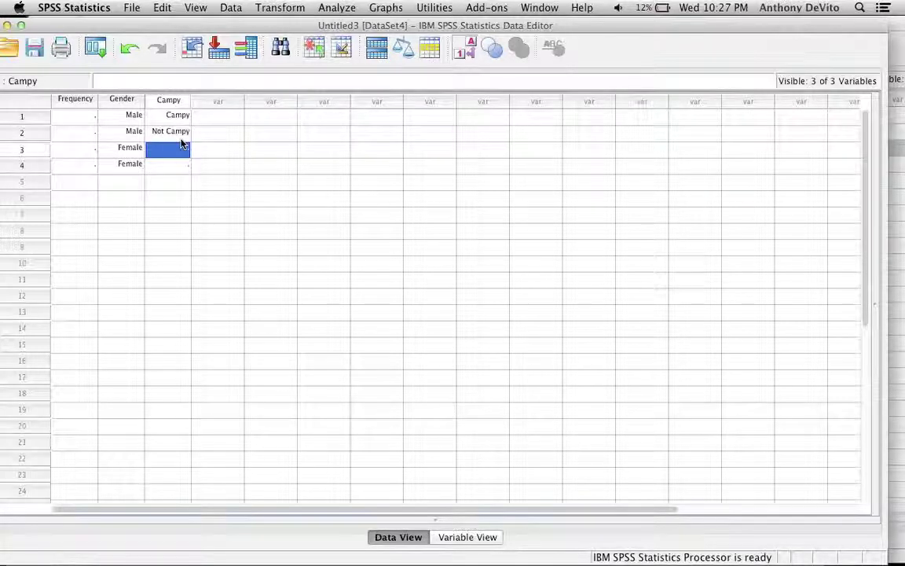
- For the two Female cases, enter Campy values 0 (Campy) in case 3 and 1 (Not Campy) in case 4
double_click(178, 155)
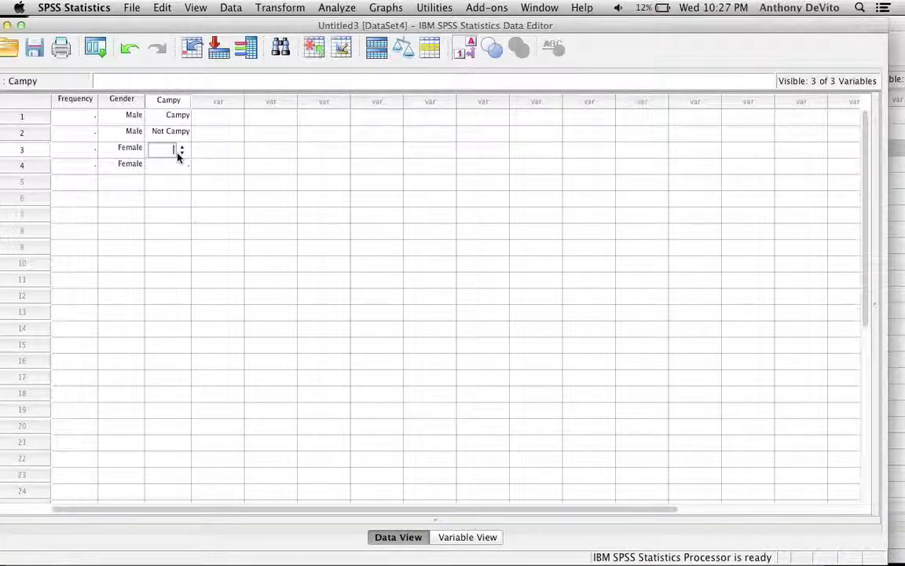
text(2)
key(Return)
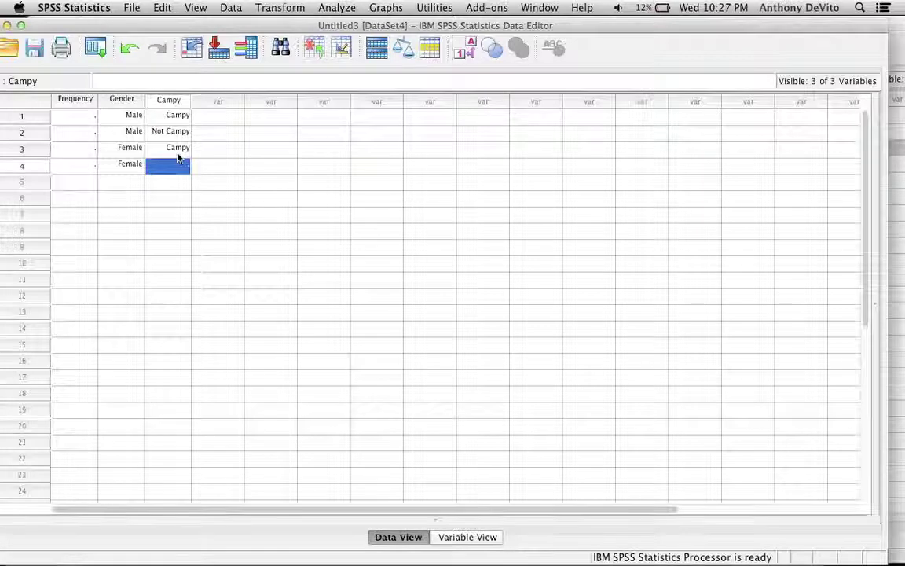
double_click(178, 168)
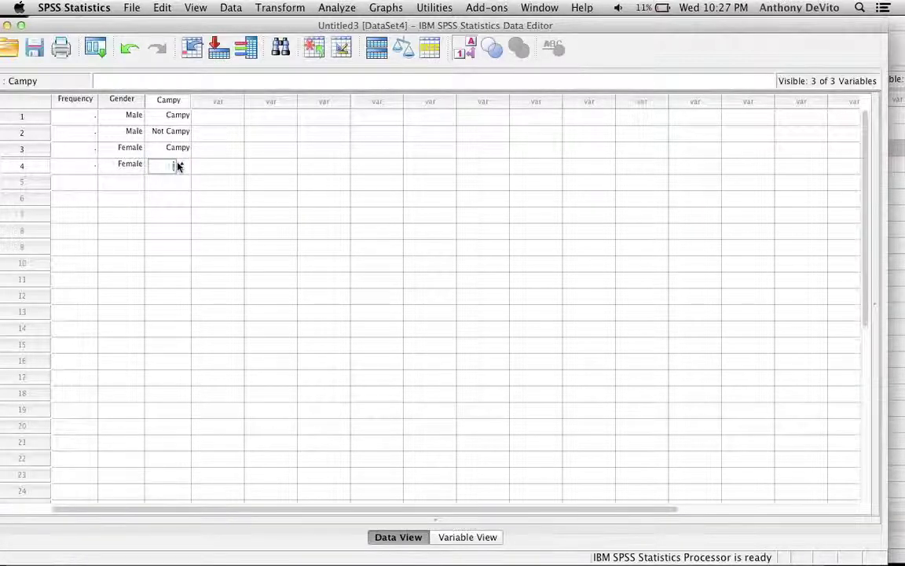
click(179, 166)
text(2)
key(Return)
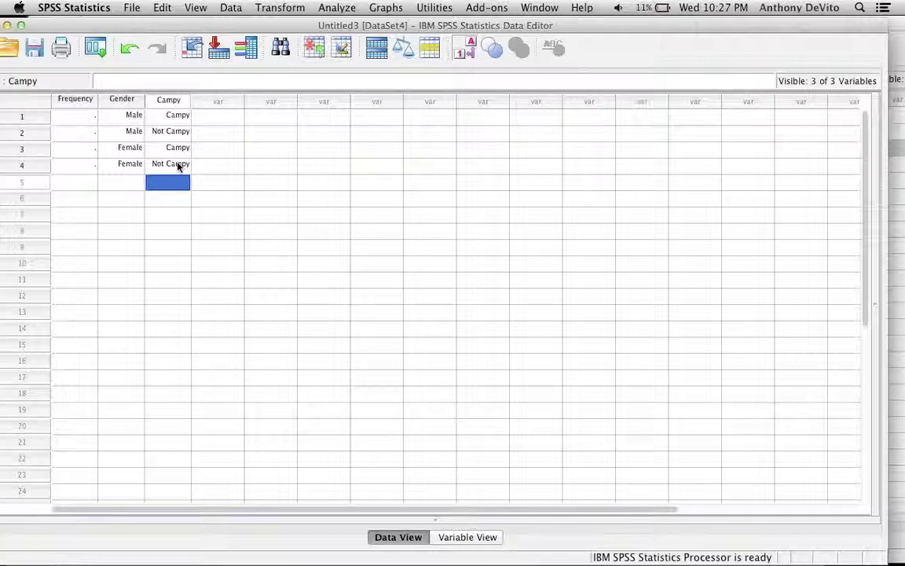
- Move the Untitled3 dataset window aside and minimize the stenosis_ph750.sav window to uncover the Excel table of counts
drag(109, 26, 433, 128)
click(110, 31)
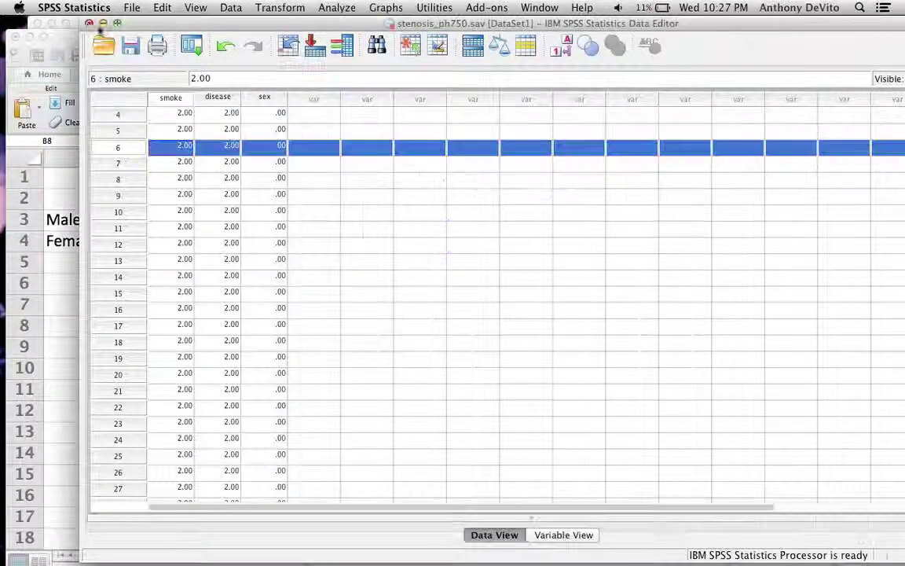
click(102, 24)
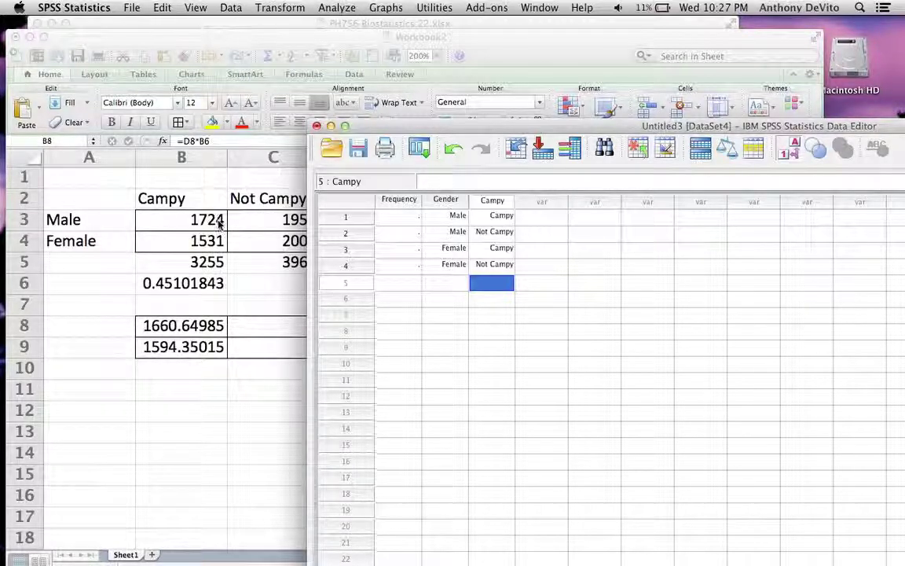
- Enter the Male frequencies from the Excel table: 1724 for Campy in case 1 and 1958 for Not Campy in case 2
click(407, 219)
text(1724)
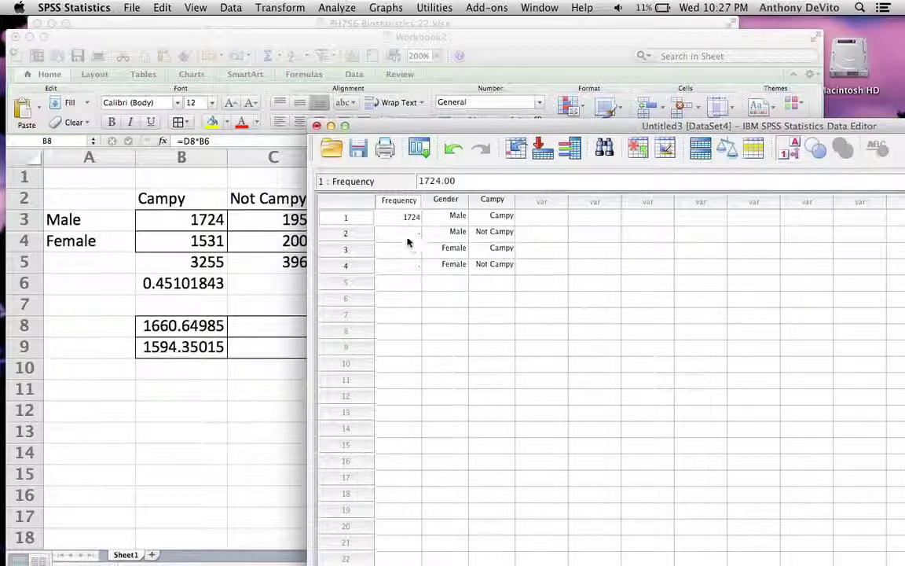
click(404, 235)
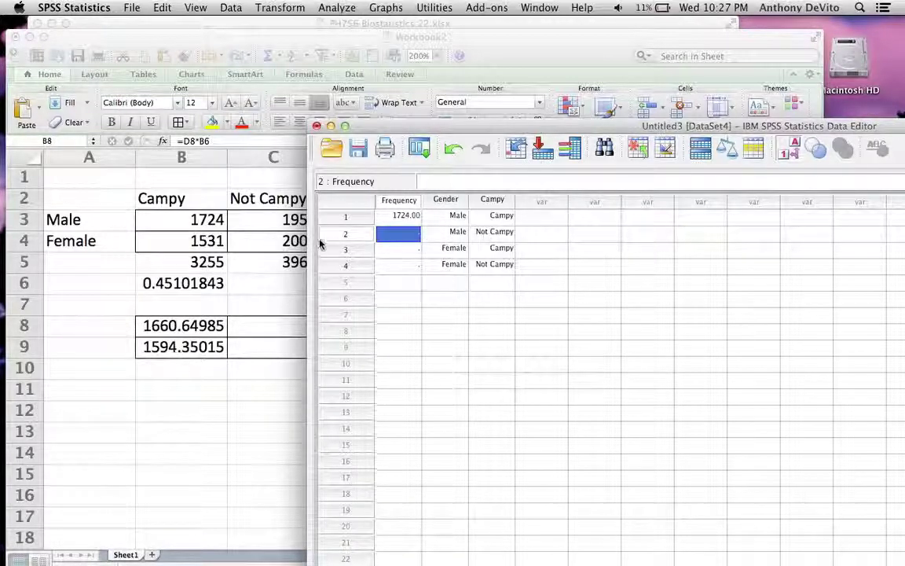
drag(374, 126, 412, 124)
text(1958)
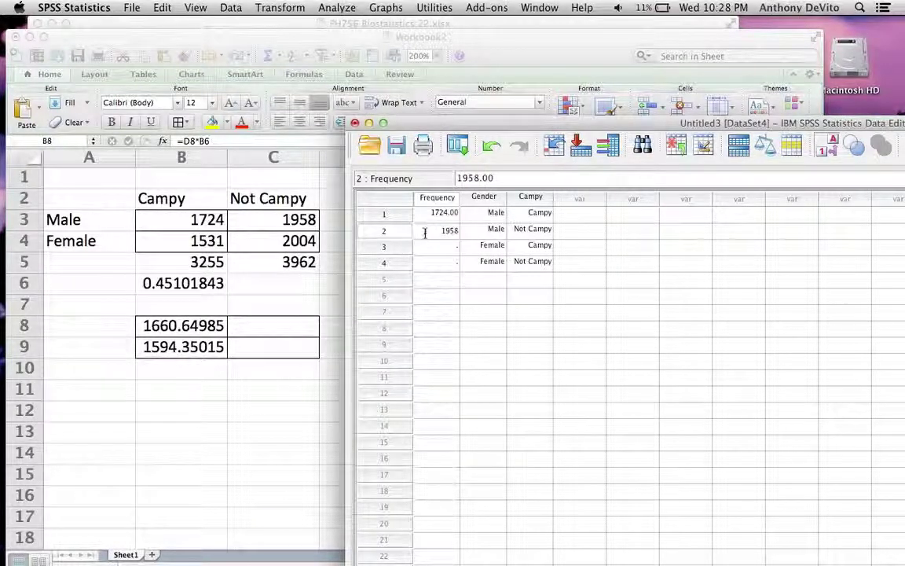
- Enter the Female frequencies from the Excel table: 1531 for Campy in case 3 and 2004 for Not Campy in case 4
click(424, 248)
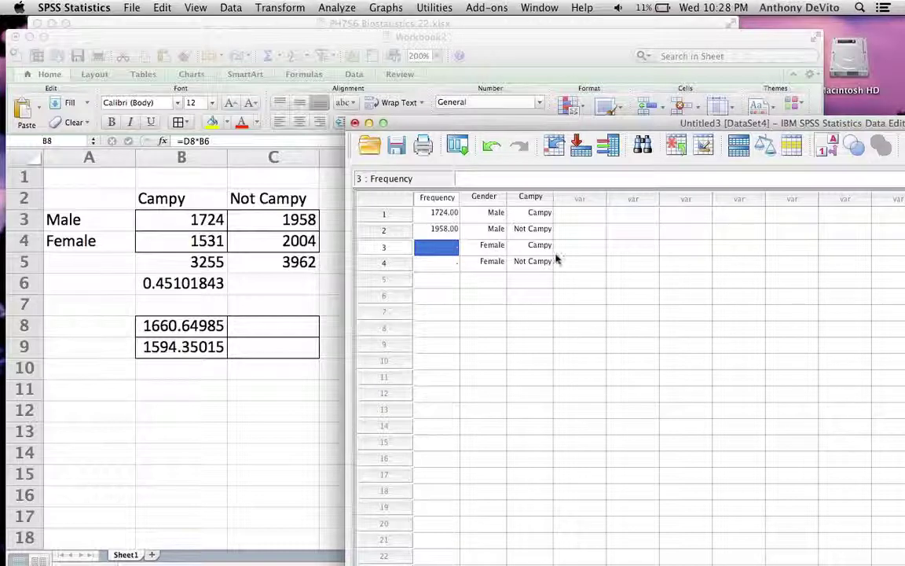
text(153)
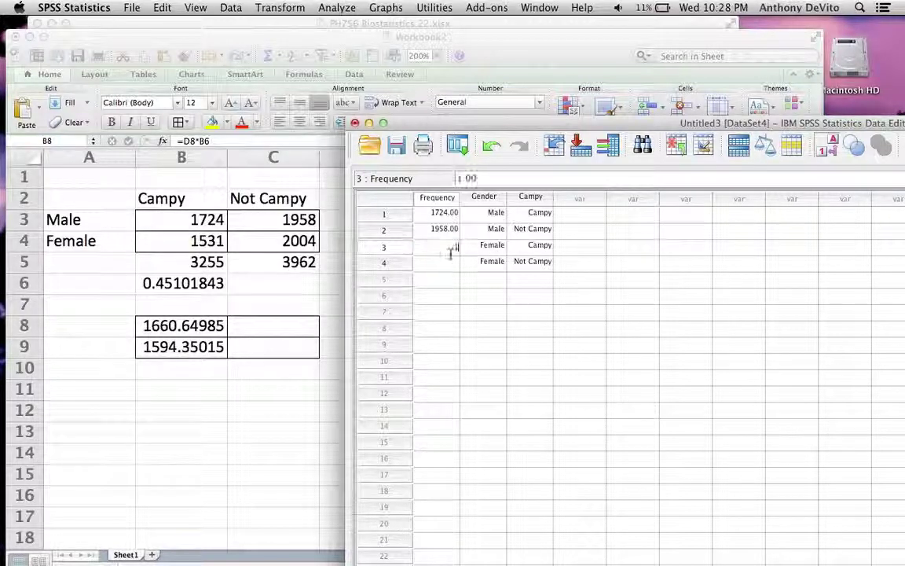
text(1)
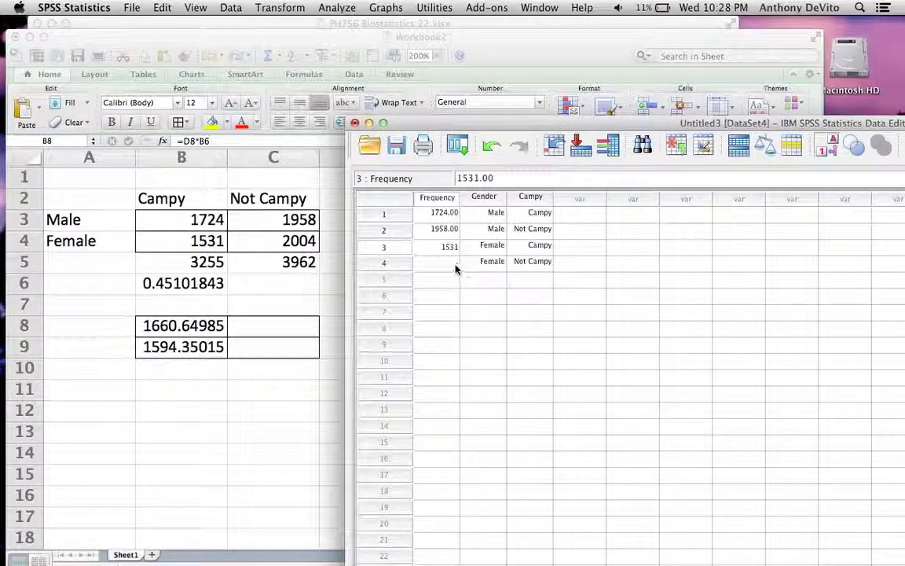
click(455, 264)
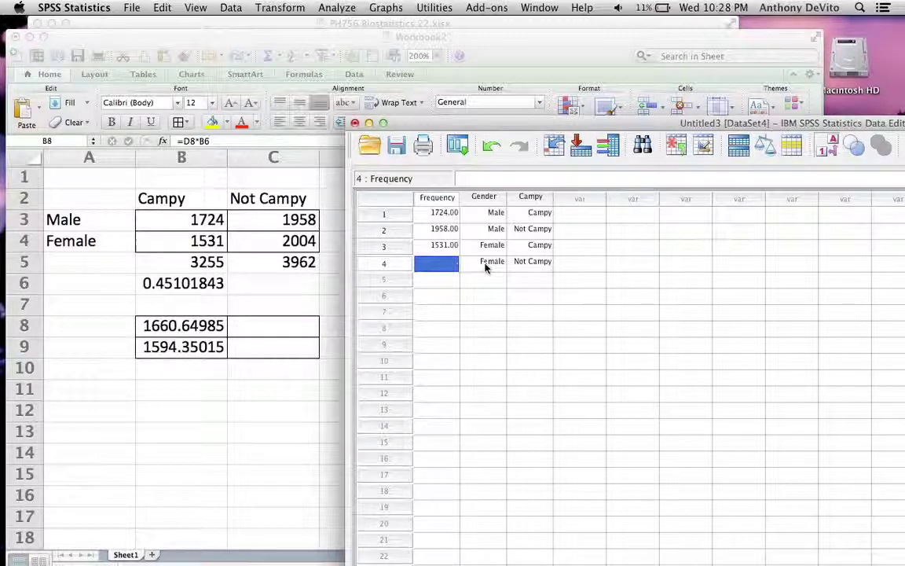
text(2)
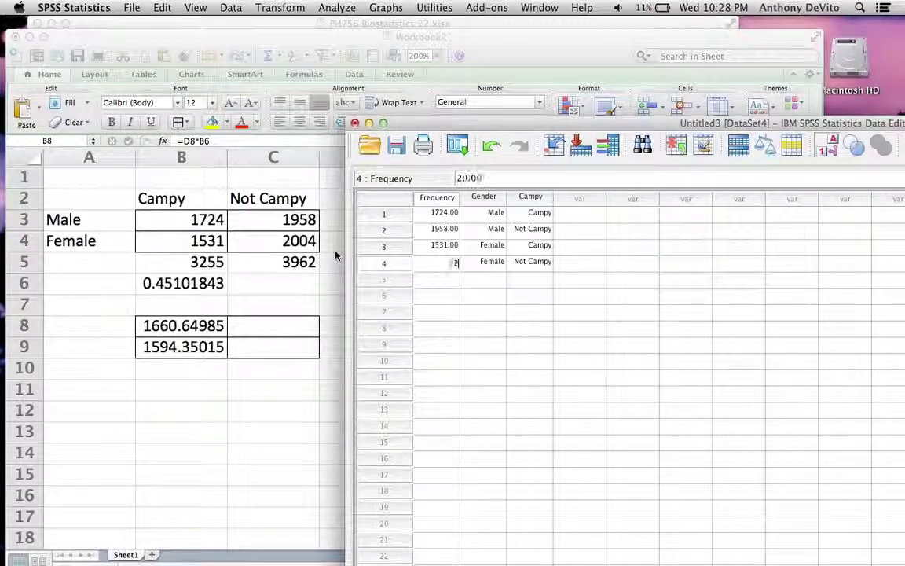
text(004)
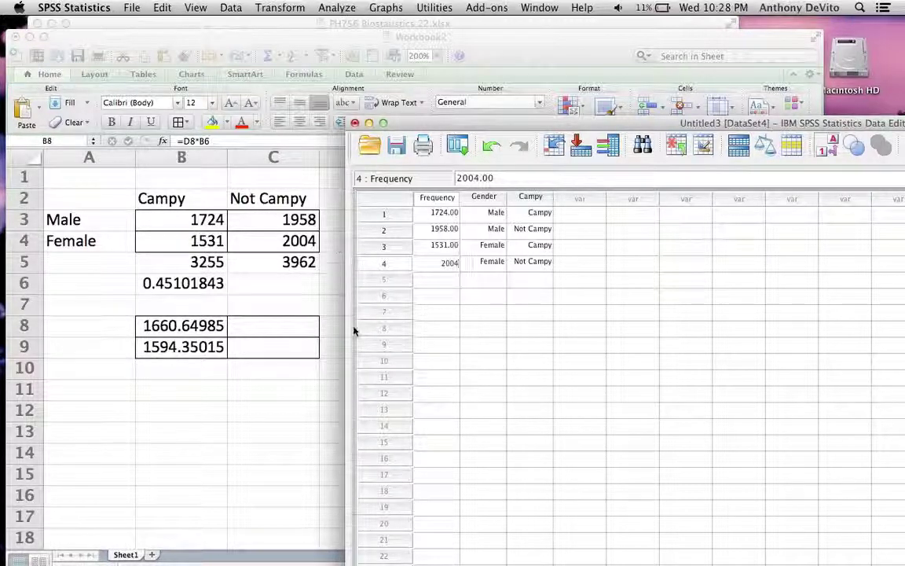
click(431, 312)
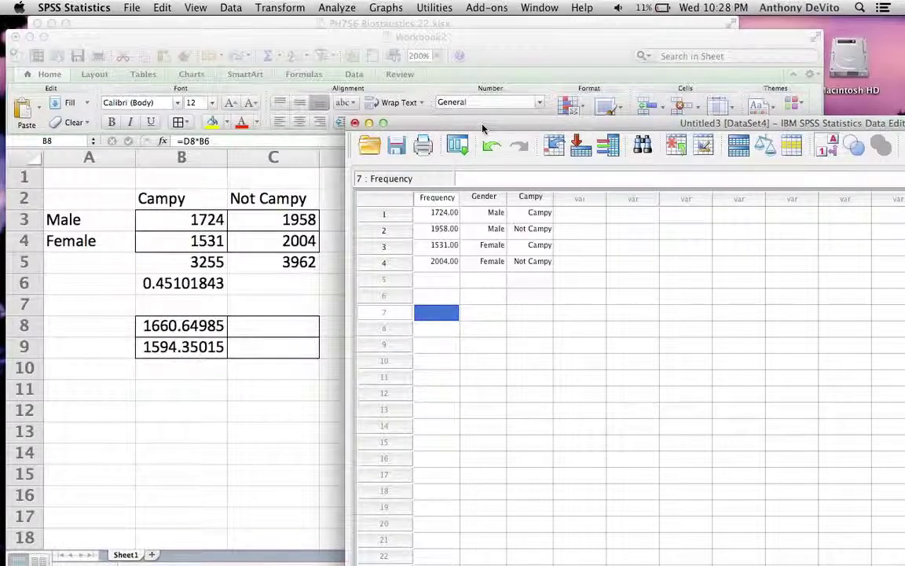
- Weight the cases of the Untitled3 dataset by the Frequency variable
drag(483, 123, 146, 25)
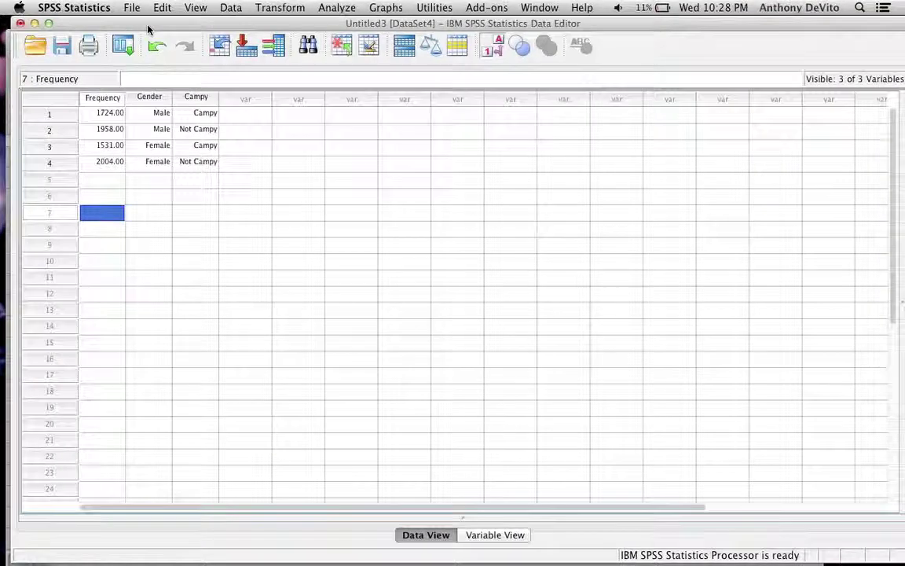
click(230, 8)
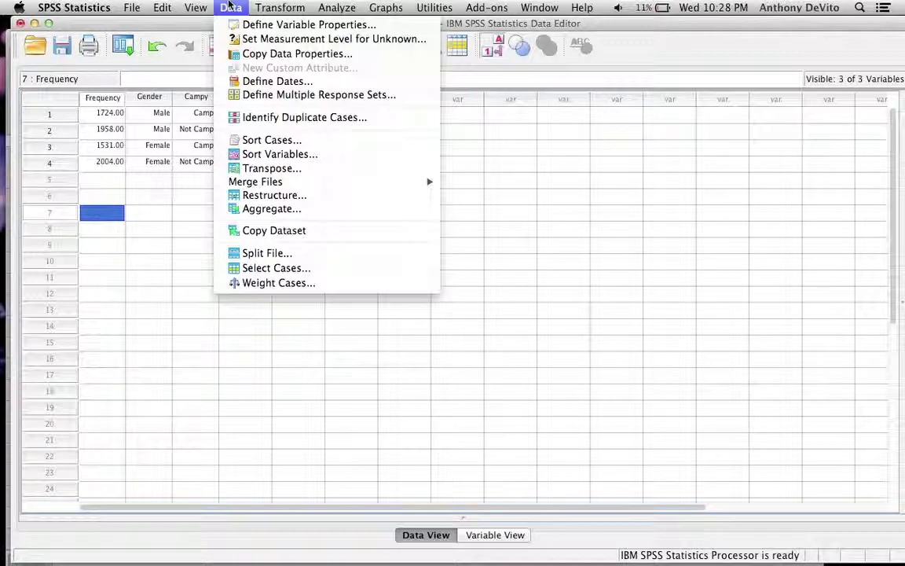
click(262, 282)
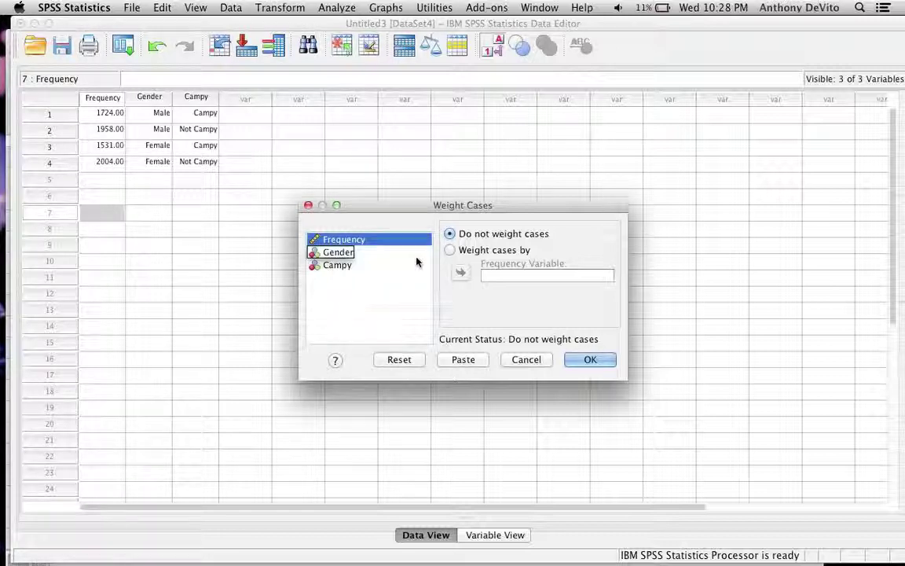
click(450, 250)
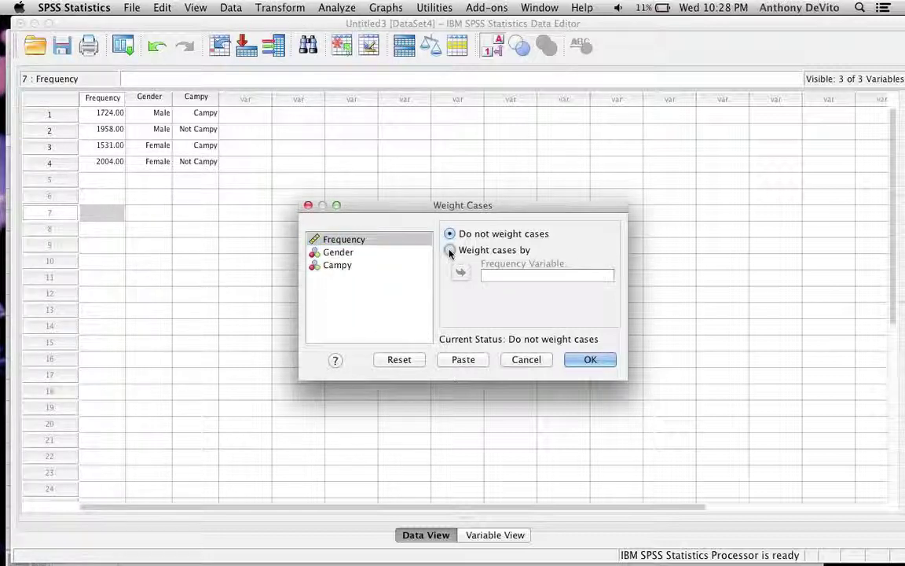
click(370, 240)
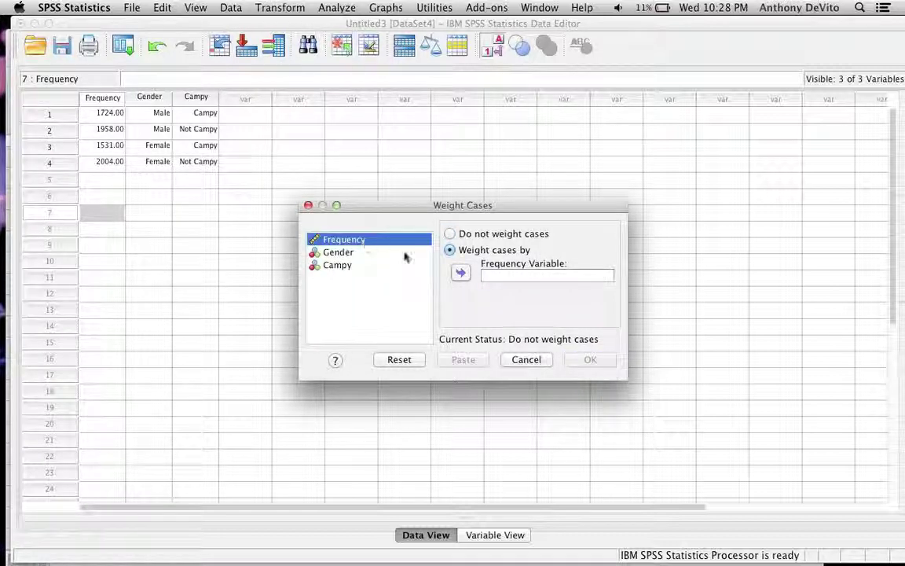
click(461, 273)
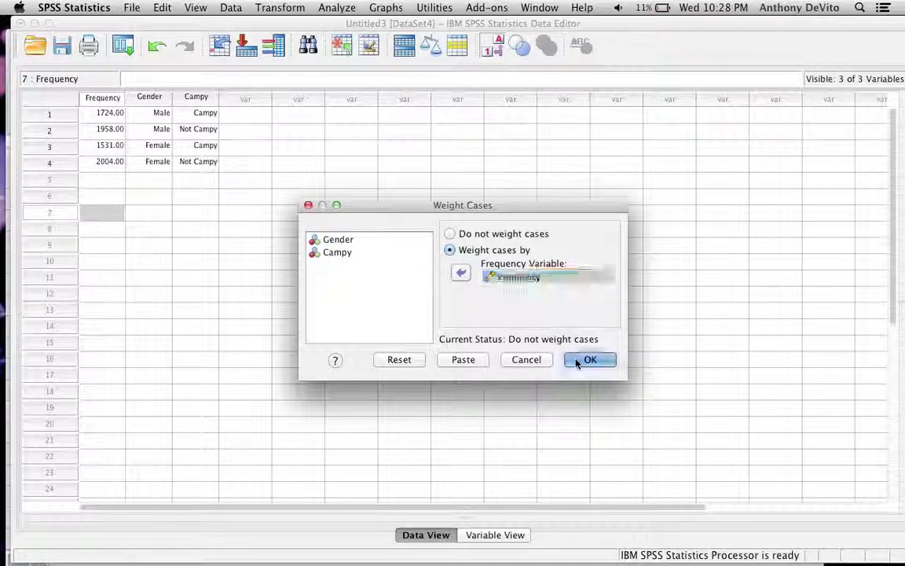
click(581, 360)
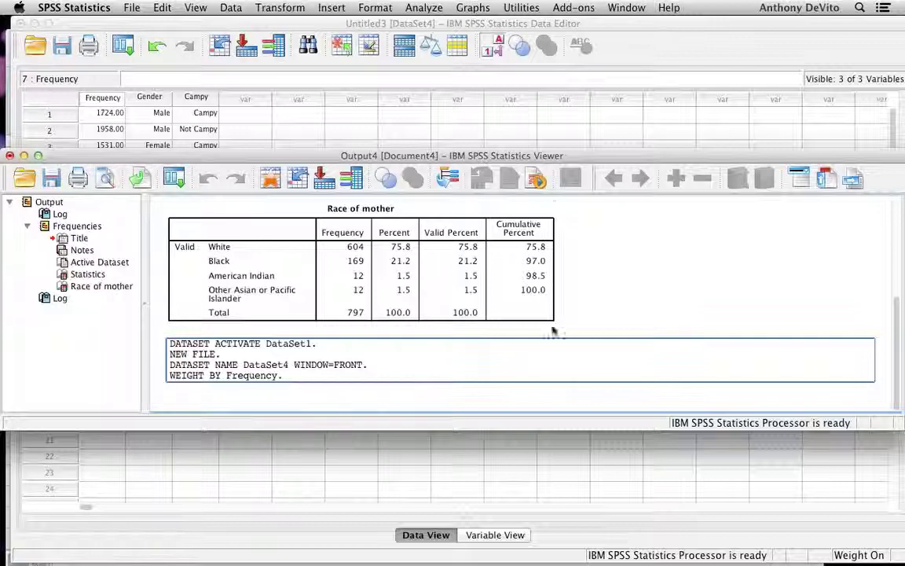
- Set up a Crosstabs analysis with Gender as the row variable and Campy as the column variable
drag(317, 161, 344, 247)
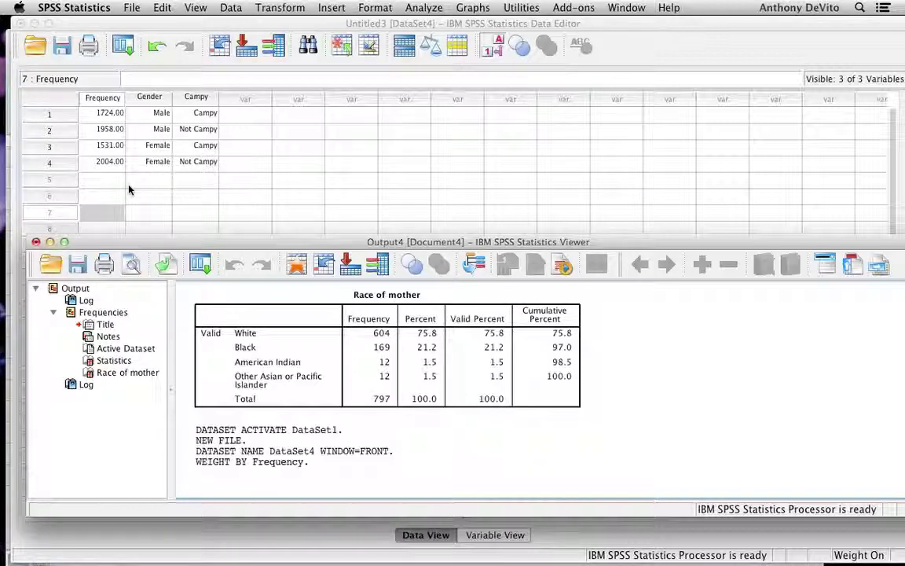
click(417, 7)
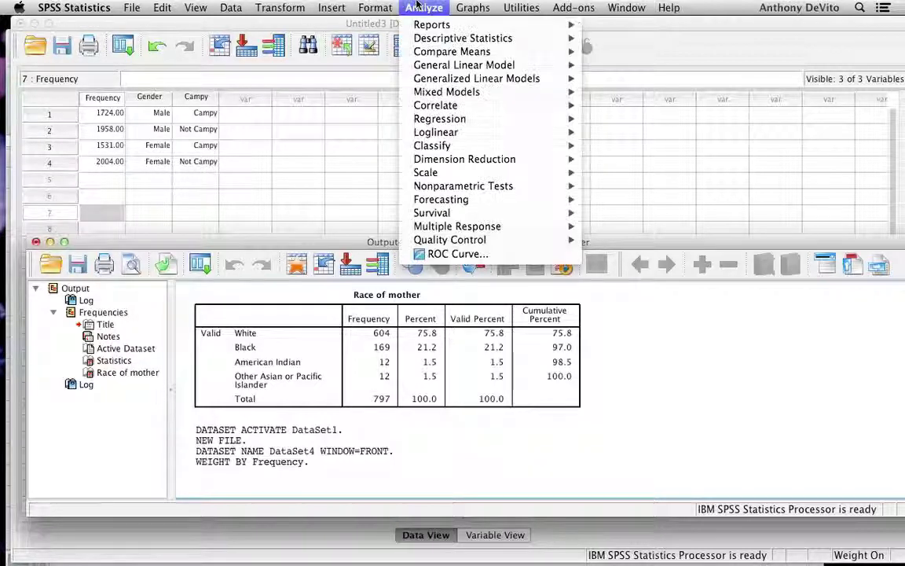
mouse_move(417, 41)
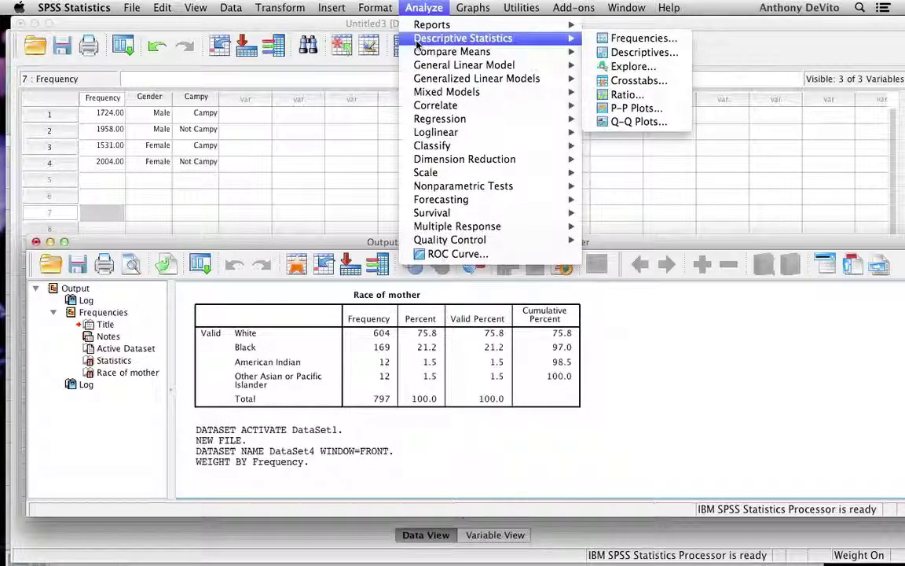
mouse_move(550, 65)
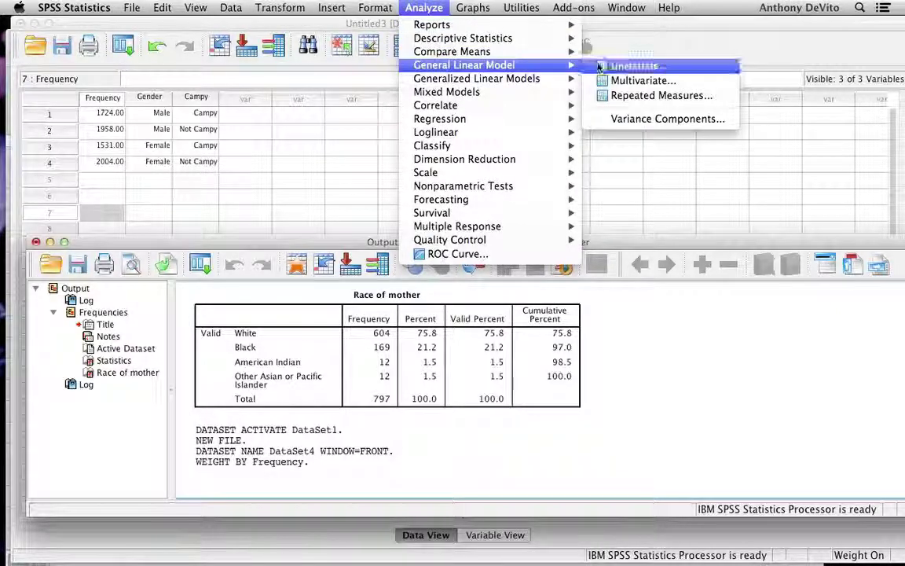
mouse_move(550, 38)
click(606, 80)
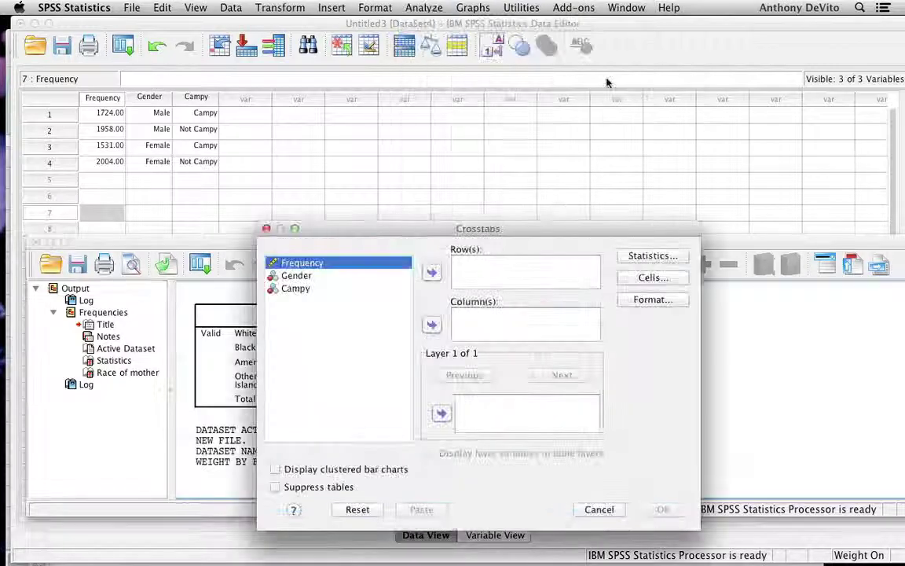
drag(417, 227, 360, 115)
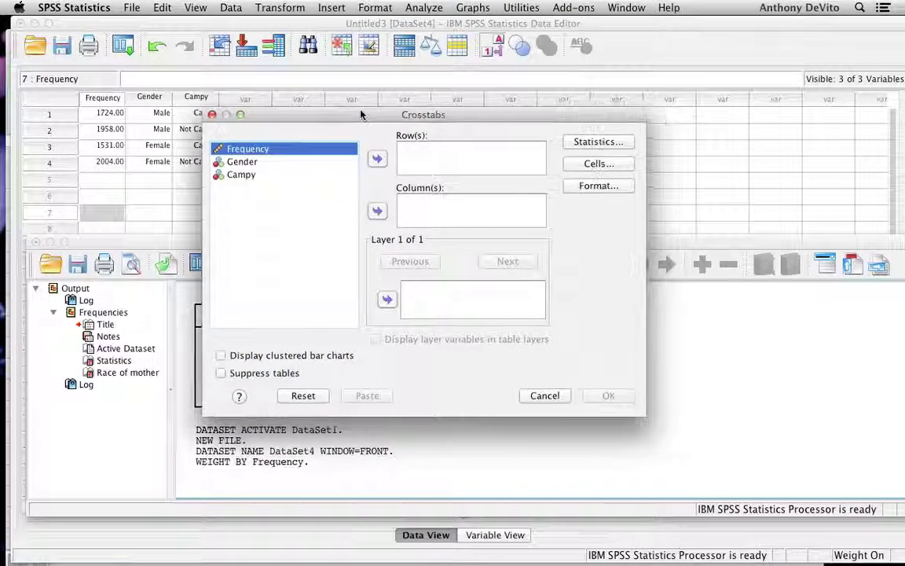
click(247, 163)
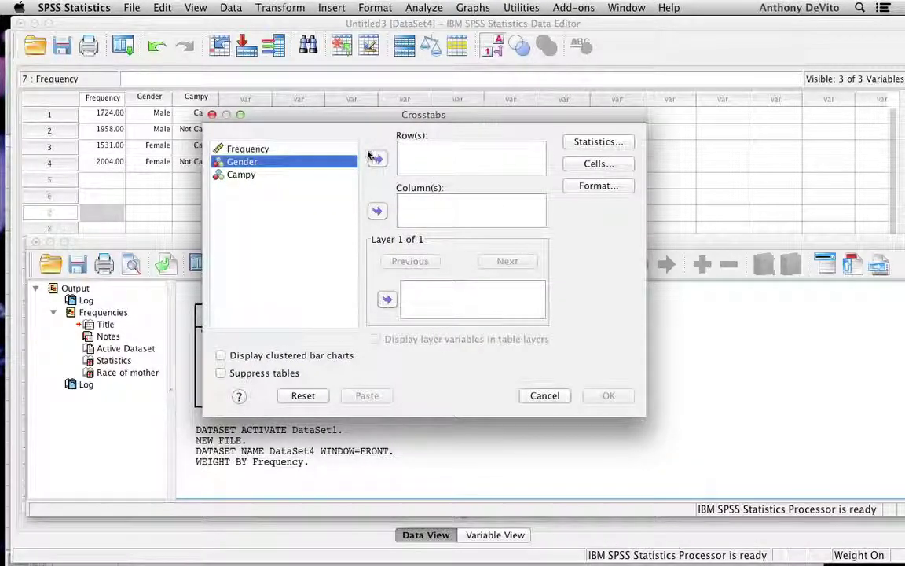
click(375, 157)
click(250, 164)
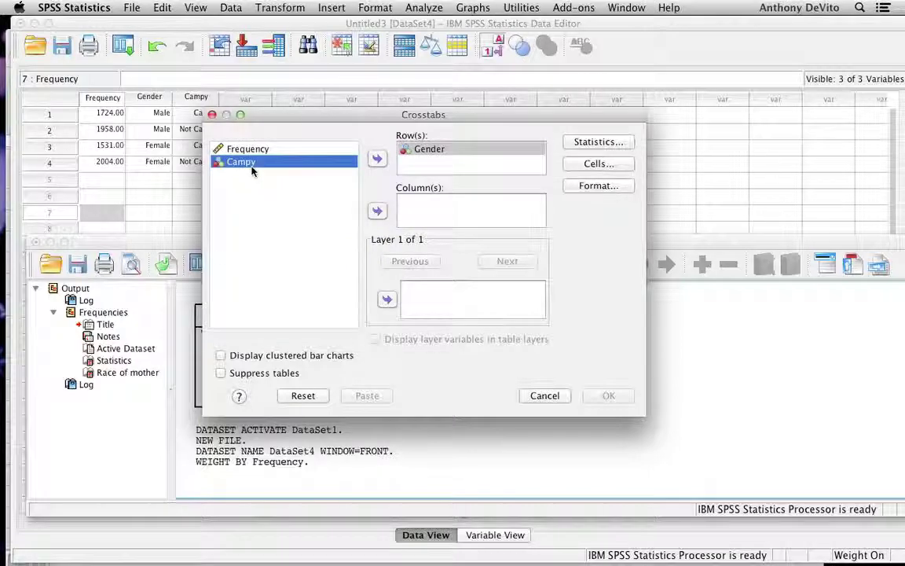
click(377, 212)
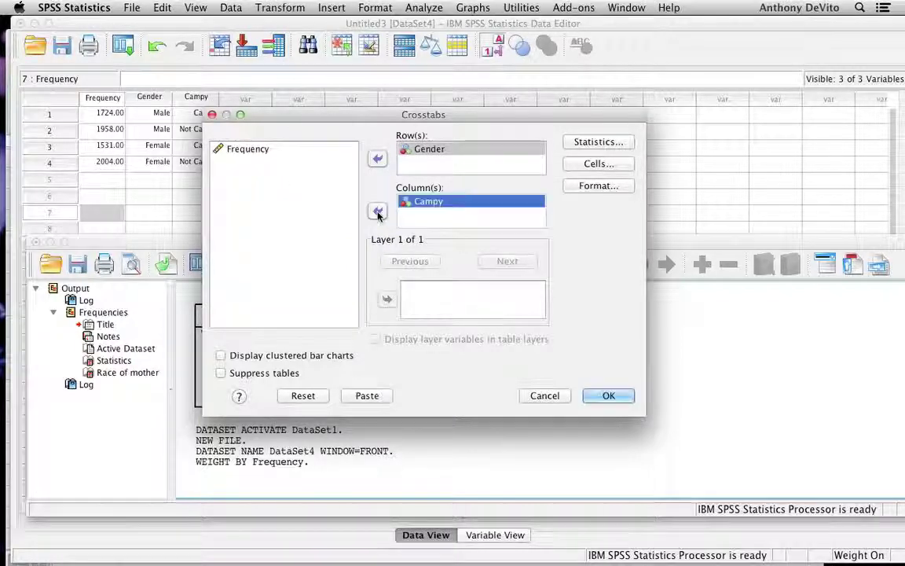
- Add the Chi-square statistic to the crosstab, keep only observed counts in the cells, and run the analysis
click(586, 142)
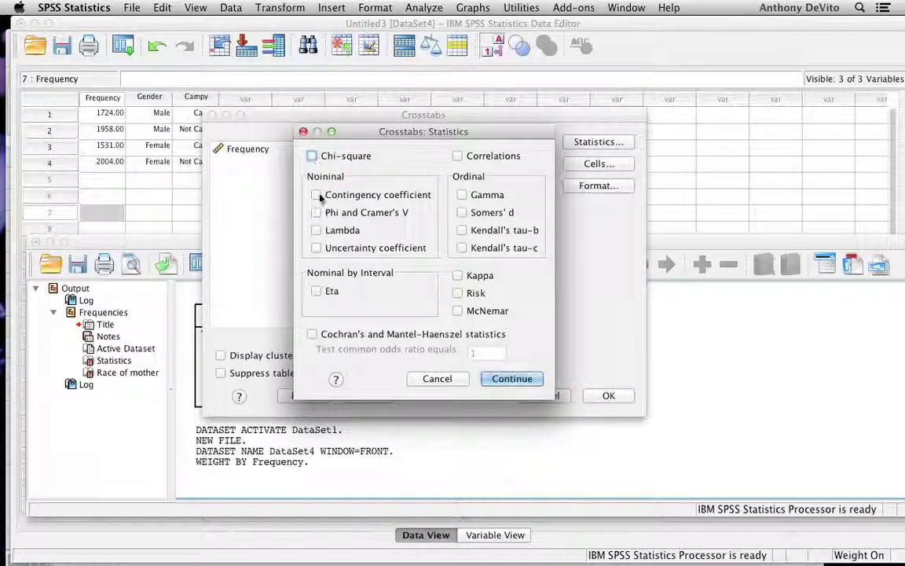
click(312, 156)
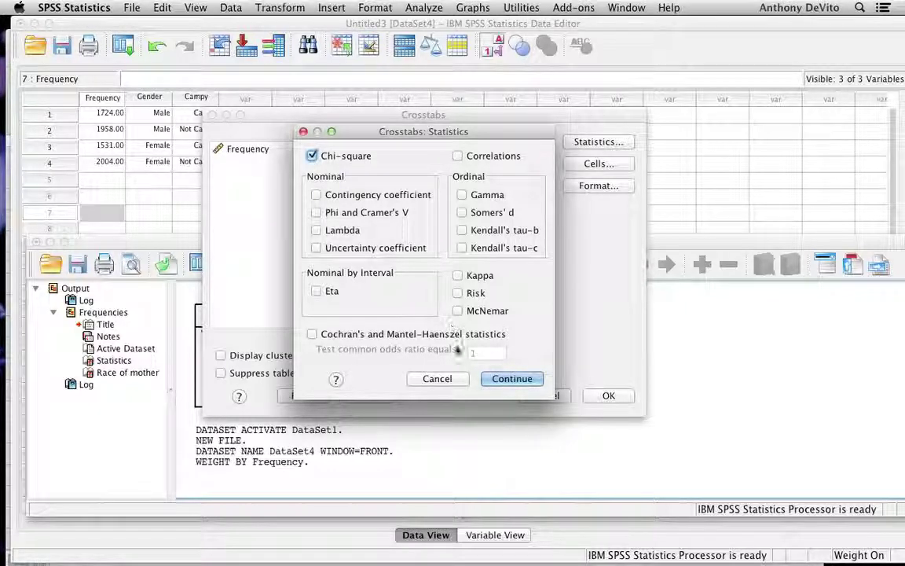
click(511, 378)
click(579, 164)
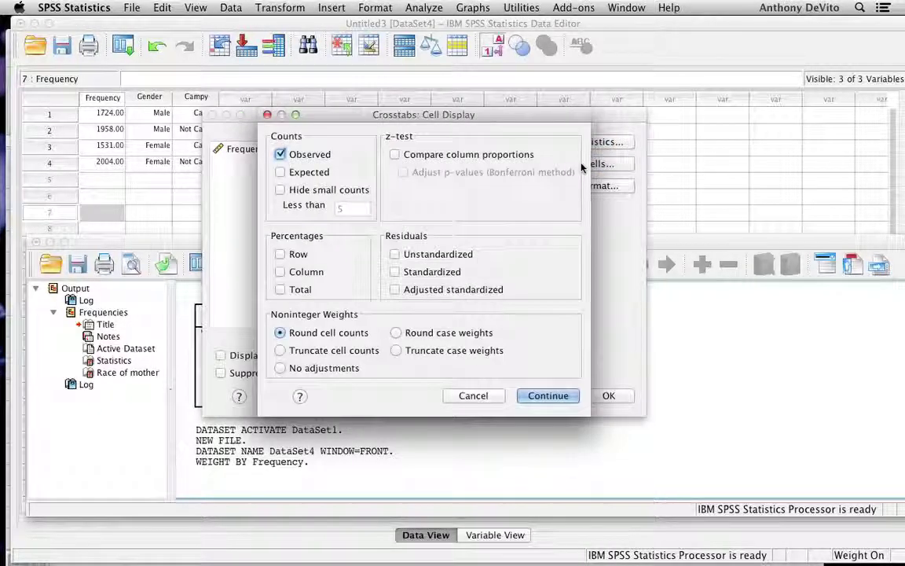
click(547, 395)
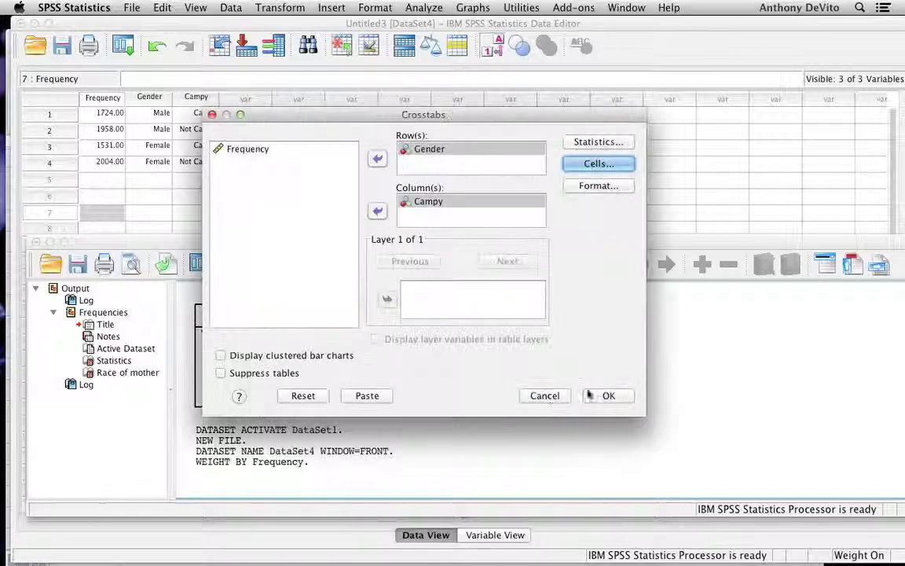
click(588, 395)
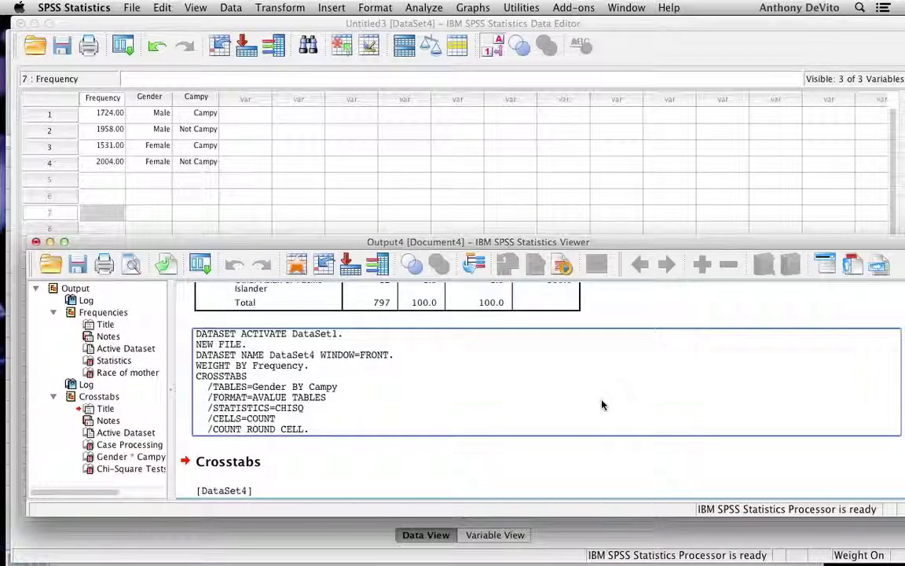
- Examine the Gender by Campy crosstabulation and the Pearson chi-square value and significance in the output
scroll(602, 405, down, 3)
scroll(602, 404, up, 3)
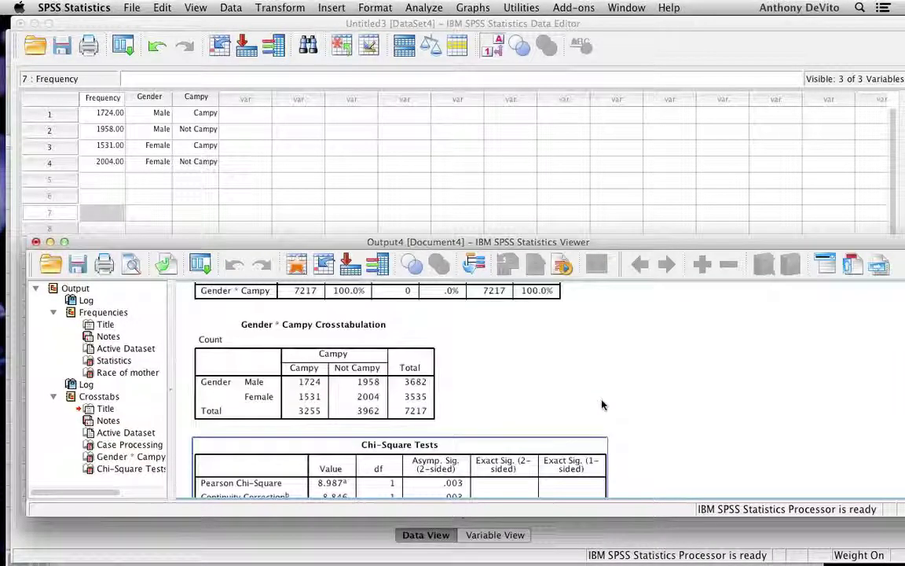
click(303, 363)
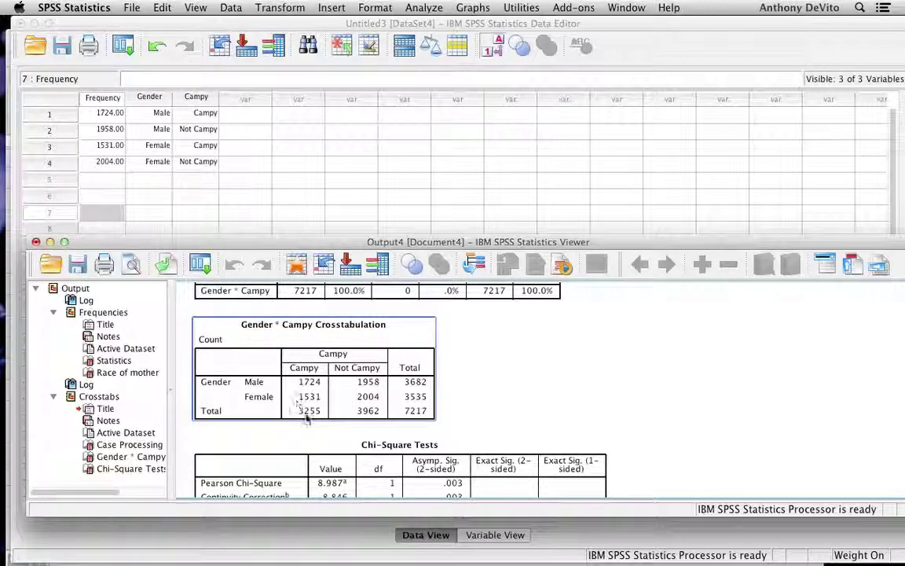
scroll(330, 360, down, 2)
click(330, 359)
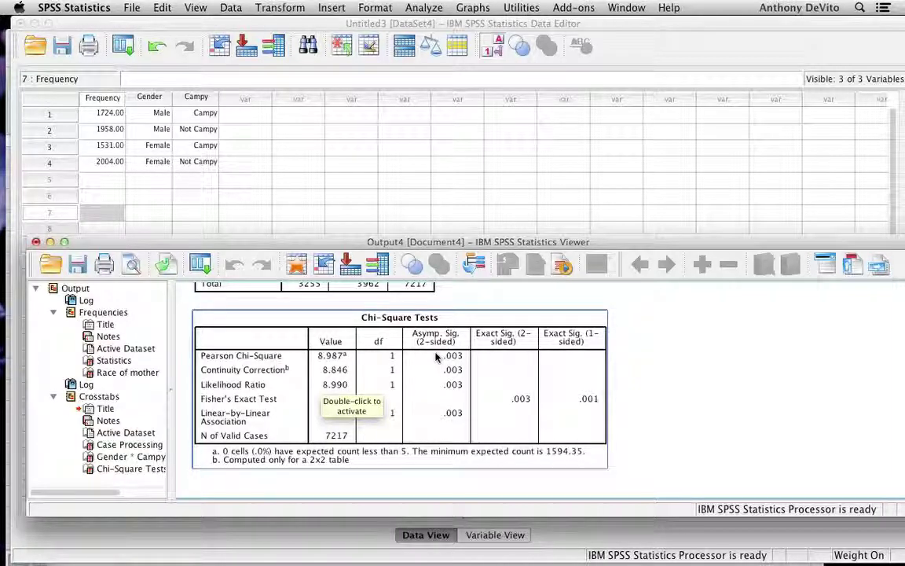
scroll(436, 358, up, 3)
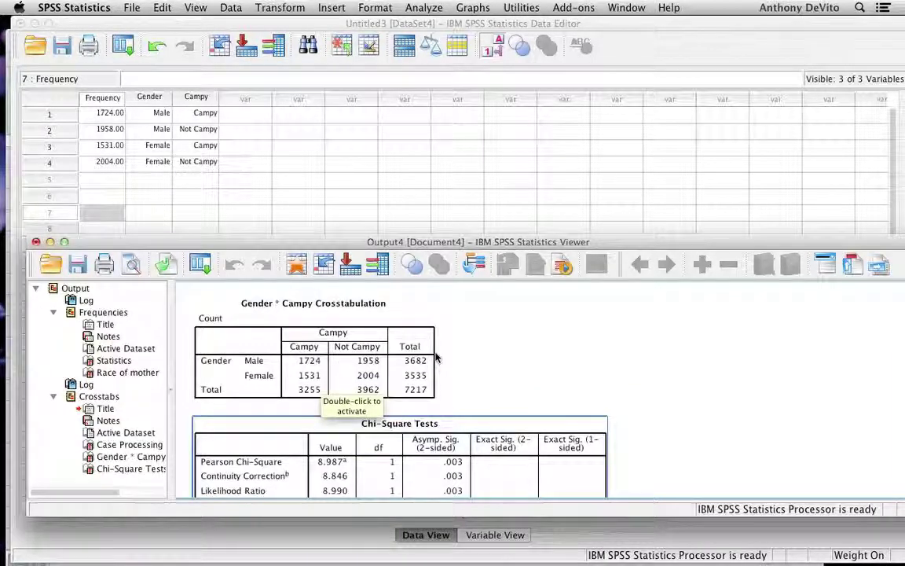
scroll(437, 358, down, 3)
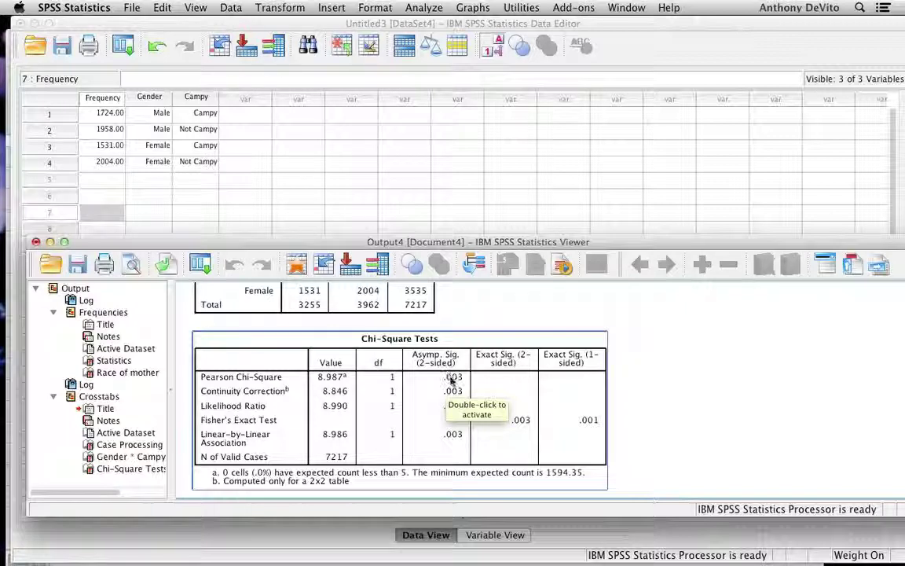
scroll(452, 381, down, 1)
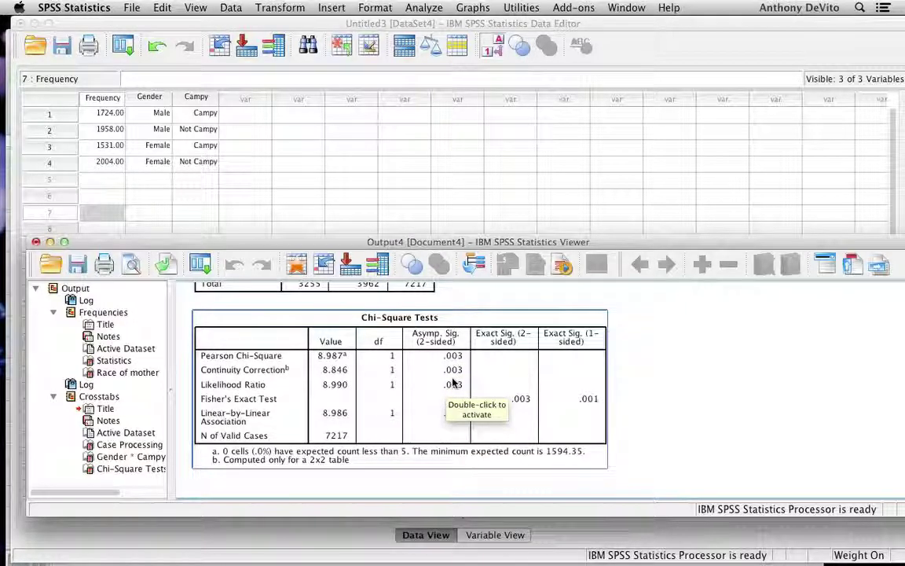
- Reopen the Gender by Campy Crosstabs setup and add expected counts and row percentages to the cell display
drag(431, 244, 419, 167)
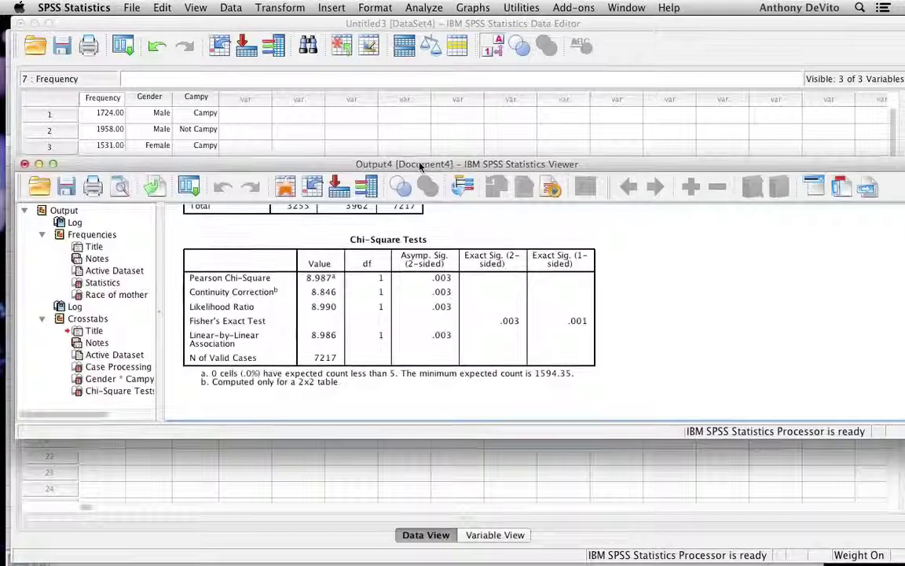
click(422, 6)
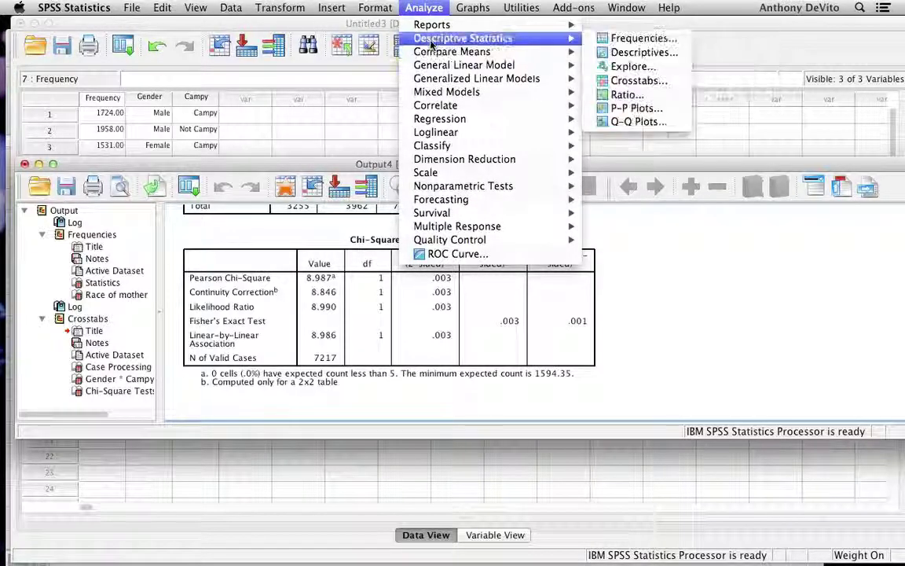
mouse_move(581, 79)
mouse_move(550, 38)
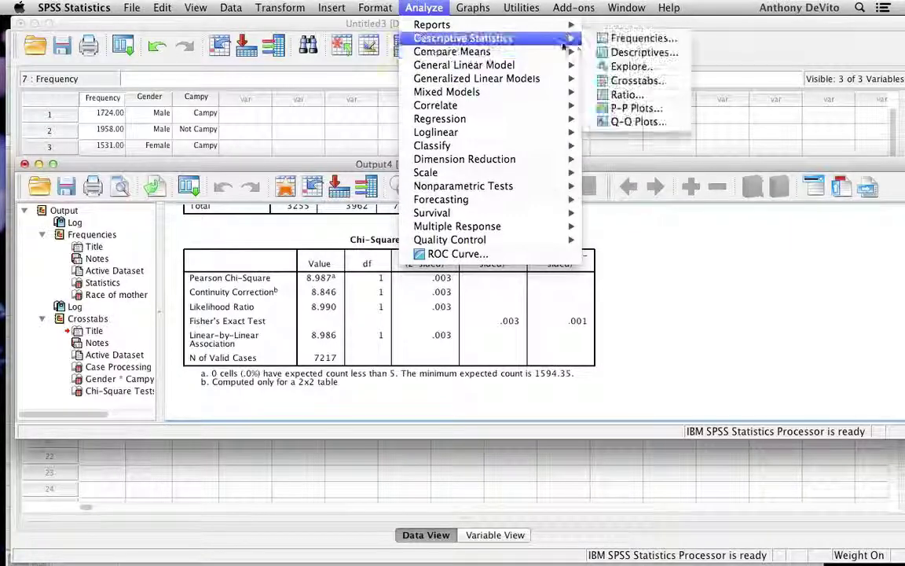
click(605, 80)
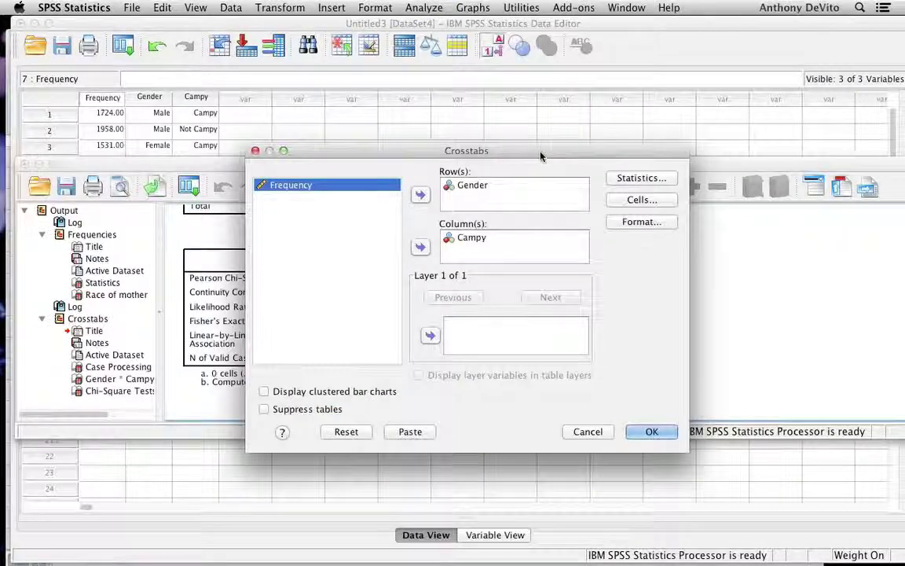
drag(541, 155, 377, 126)
click(545, 175)
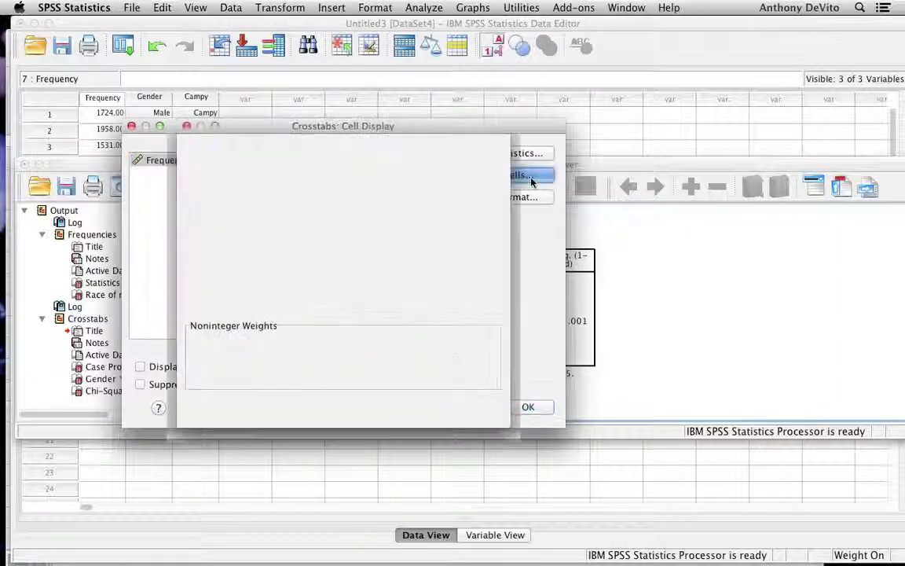
click(201, 183)
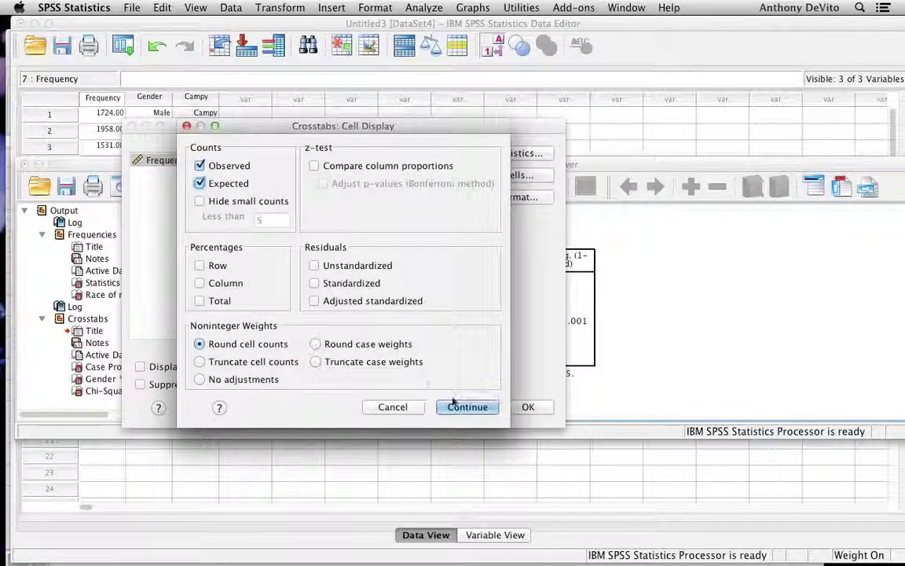
click(200, 266)
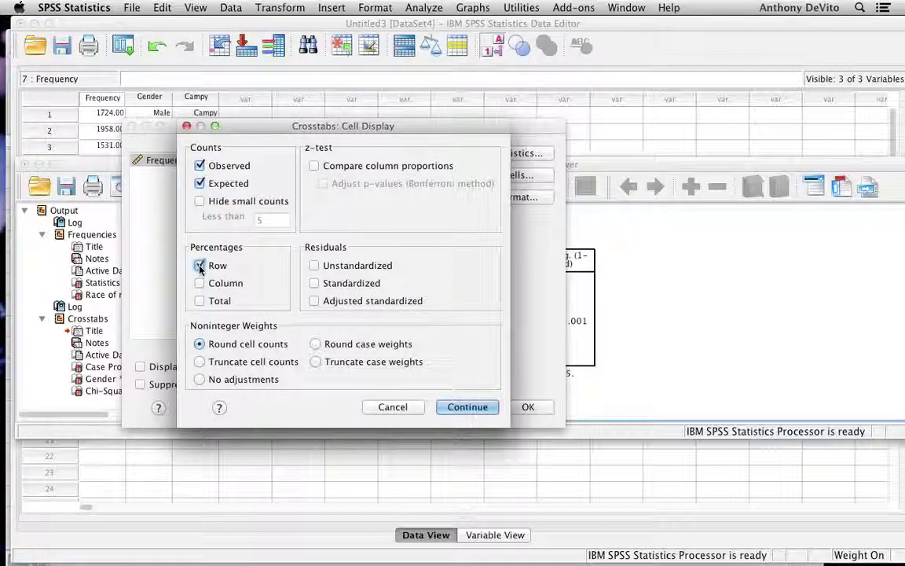
click(467, 407)
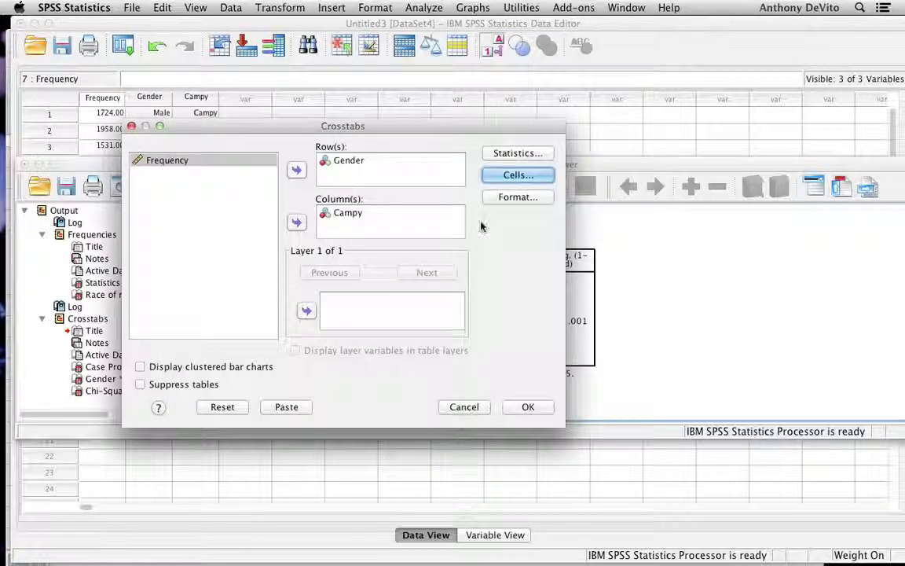
- Add the Risk statistic to the Gender by Campy crosstab and run the analysis
click(508, 153)
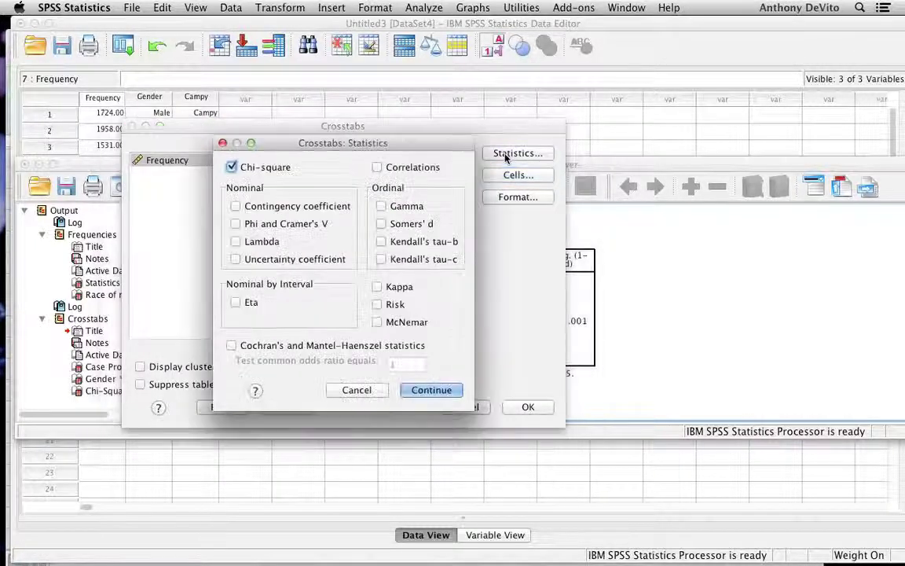
click(377, 304)
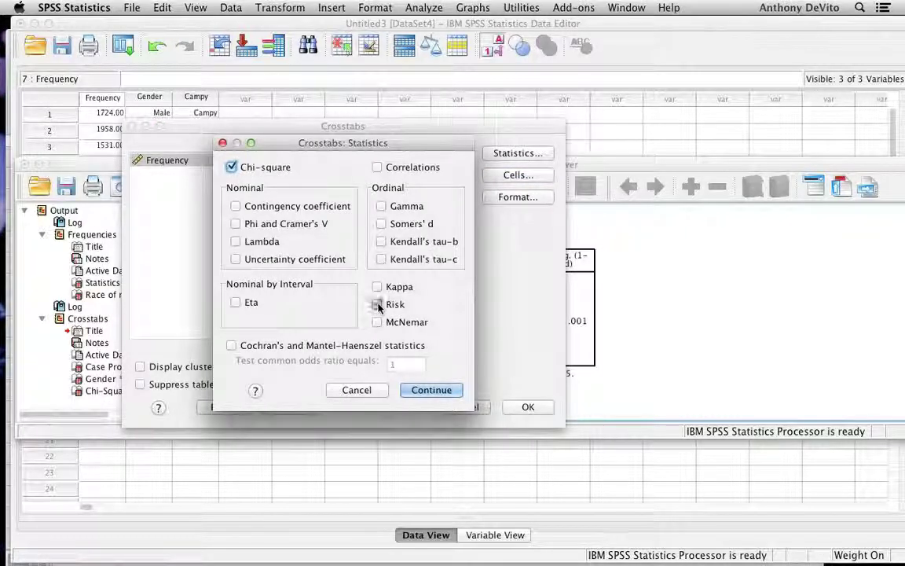
click(431, 391)
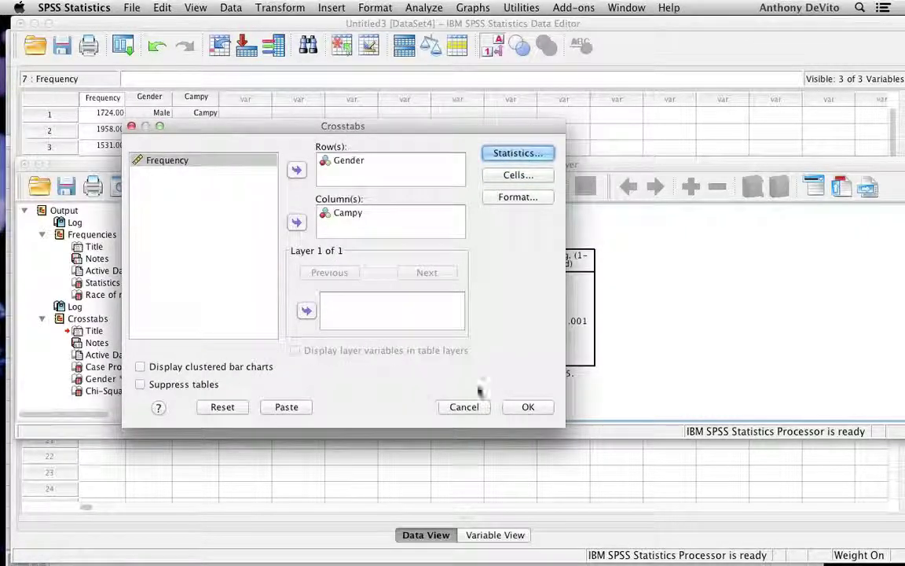
click(525, 406)
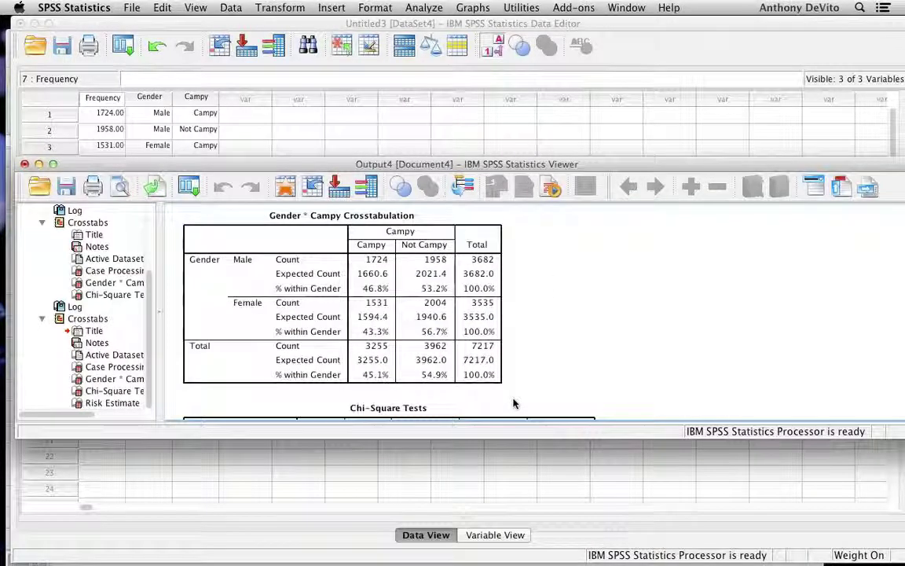
- Examine the counts, expected counts and row percentages in the new Gender by Campy crosstabulation, and review the Chi-Square Tests table
scroll(513, 403, down, 5)
scroll(513, 404, up, 8)
click(409, 322)
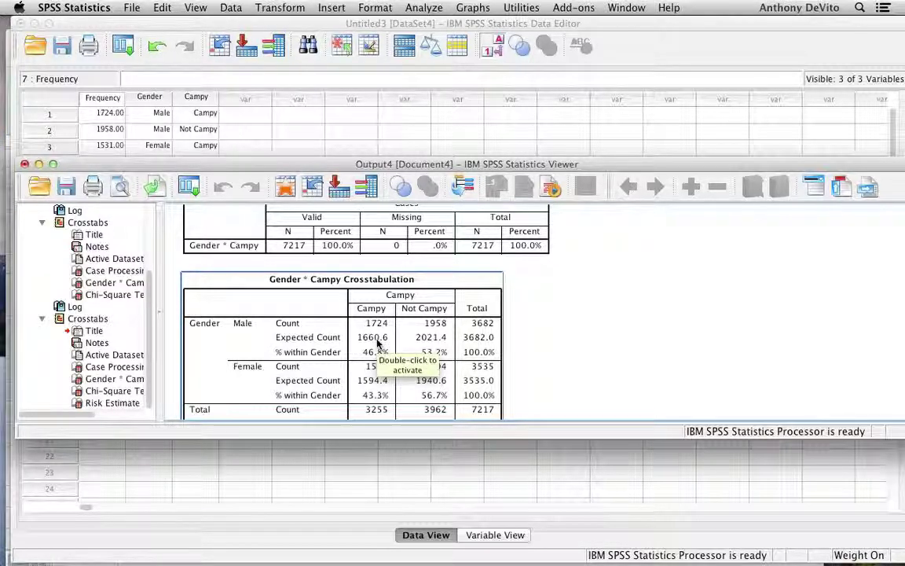
scroll(373, 338, down, 2)
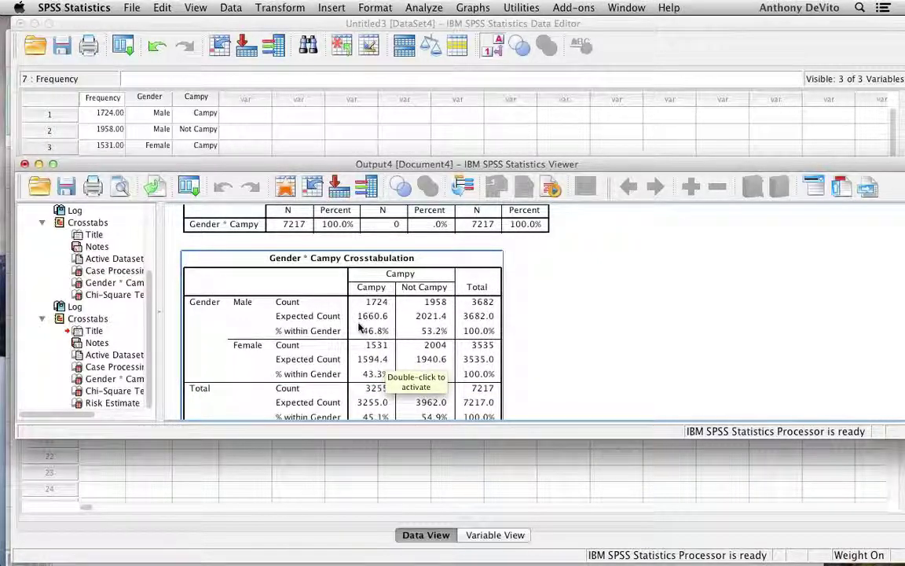
scroll(375, 335, down, 2)
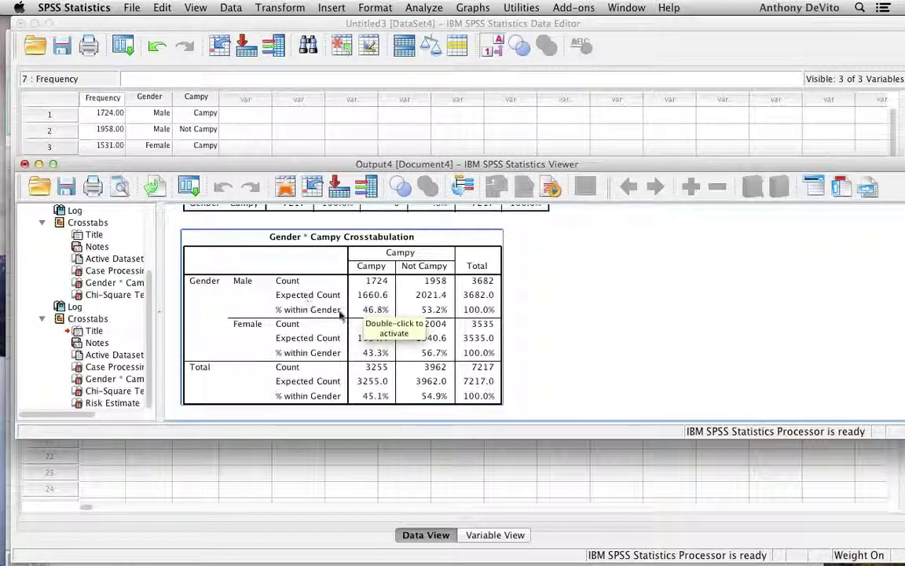
scroll(338, 346, down, 1)
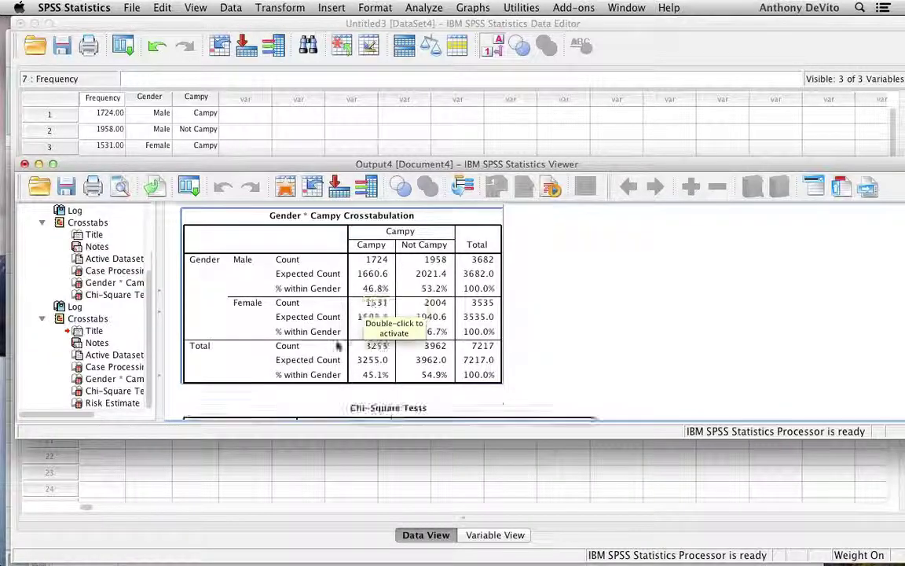
scroll(338, 346, down, 6)
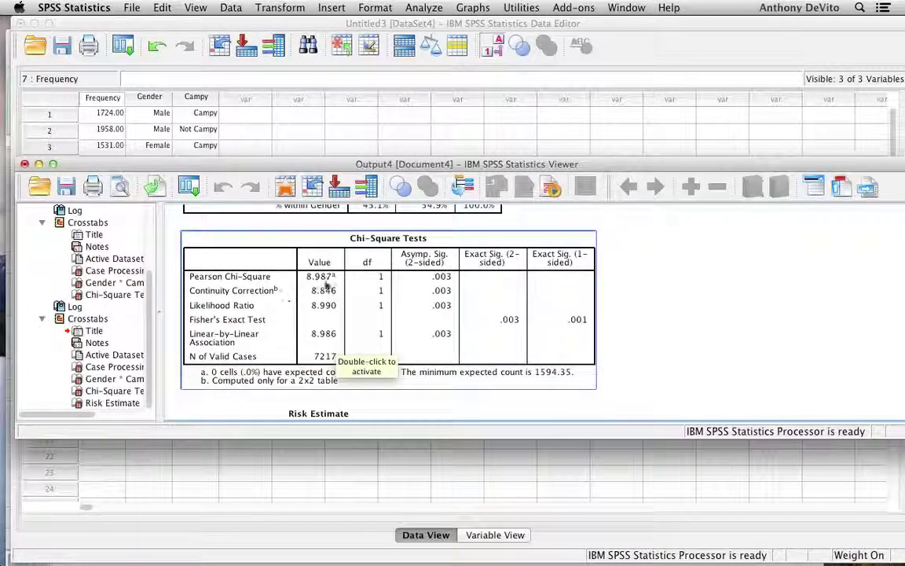
- Examine the Risk Estimate table's odds ratio, cohort risk values and 95% confidence intervals, dismissing the battery warning
scroll(324, 330, down, 6)
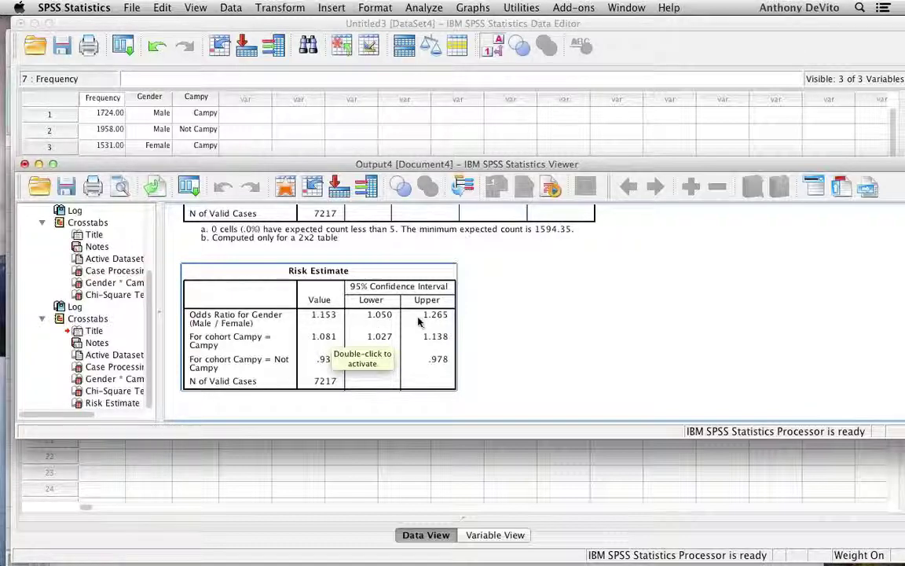
scroll(418, 321, up, 5)
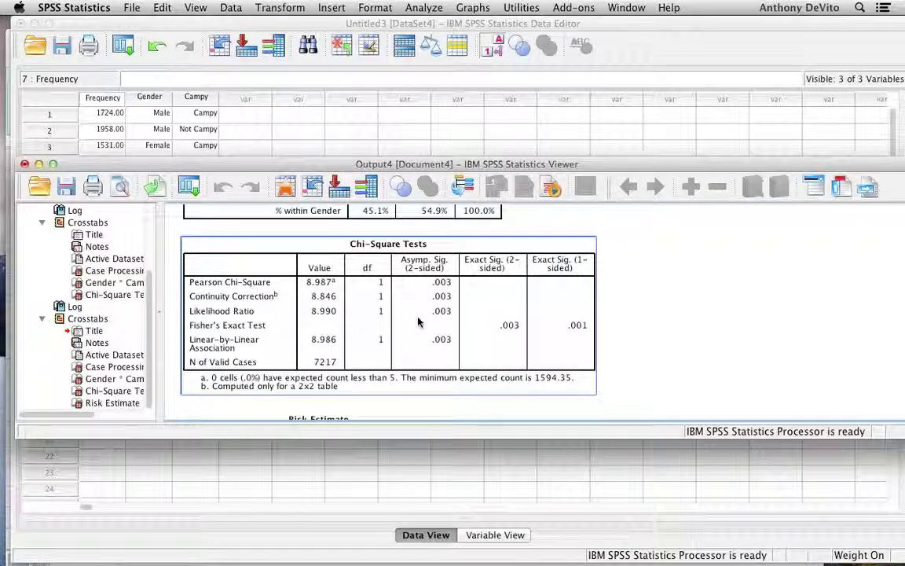
scroll(418, 321, down, 5)
scroll(418, 320, up, 3)
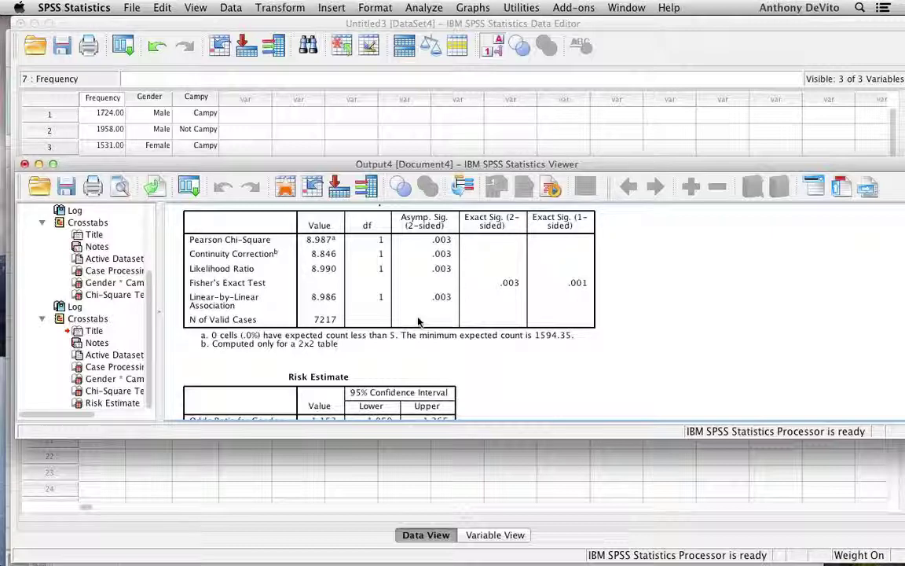
scroll(418, 321, down, 2)
scroll(417, 320, down, 3)
click(375, 318)
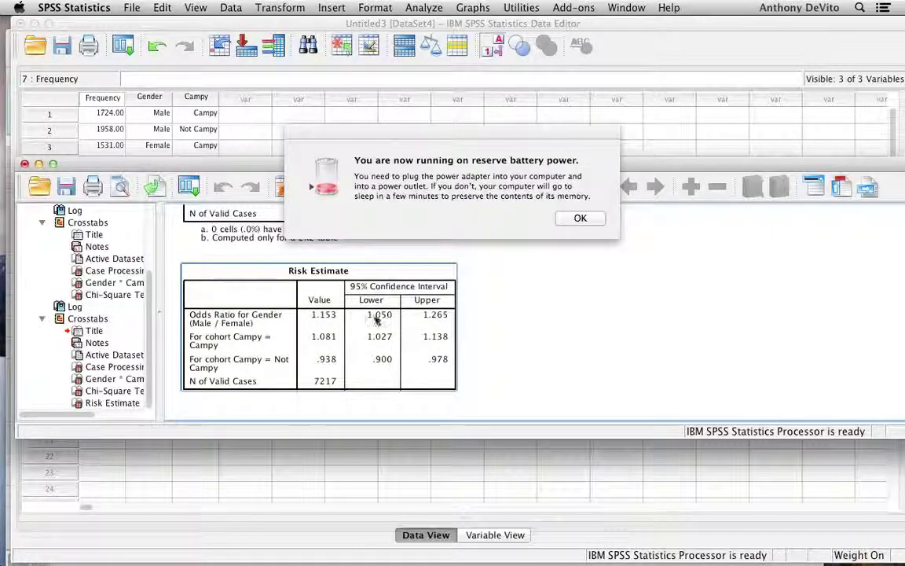
click(580, 218)
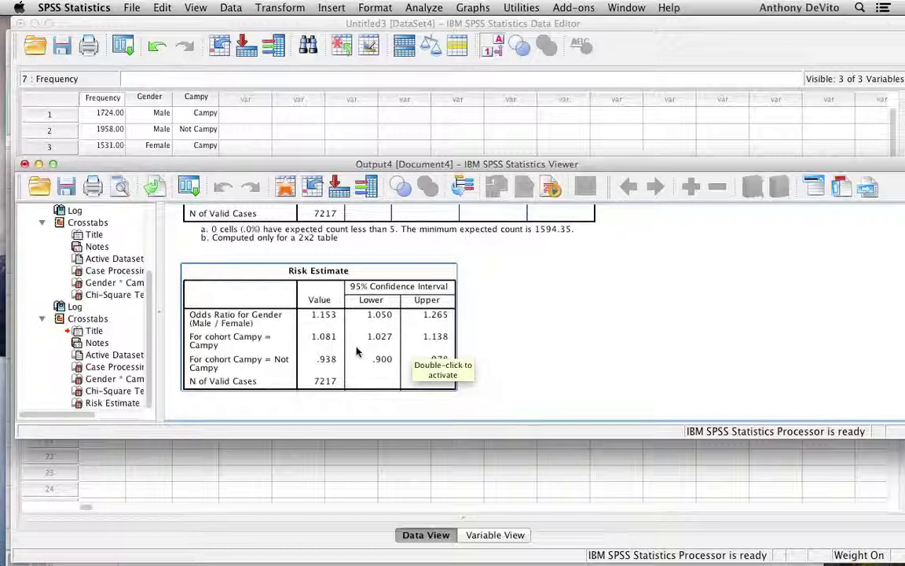
click(472, 331)
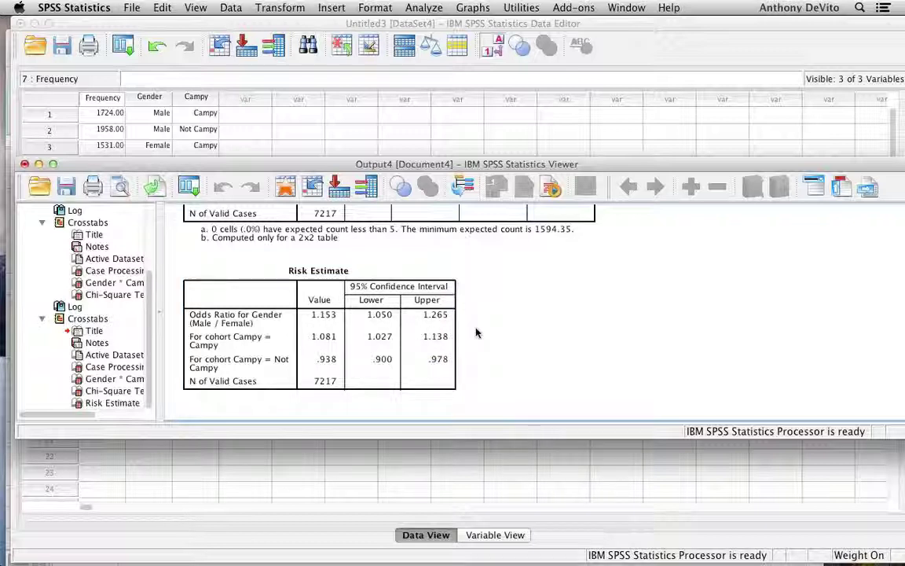
click(427, 299)
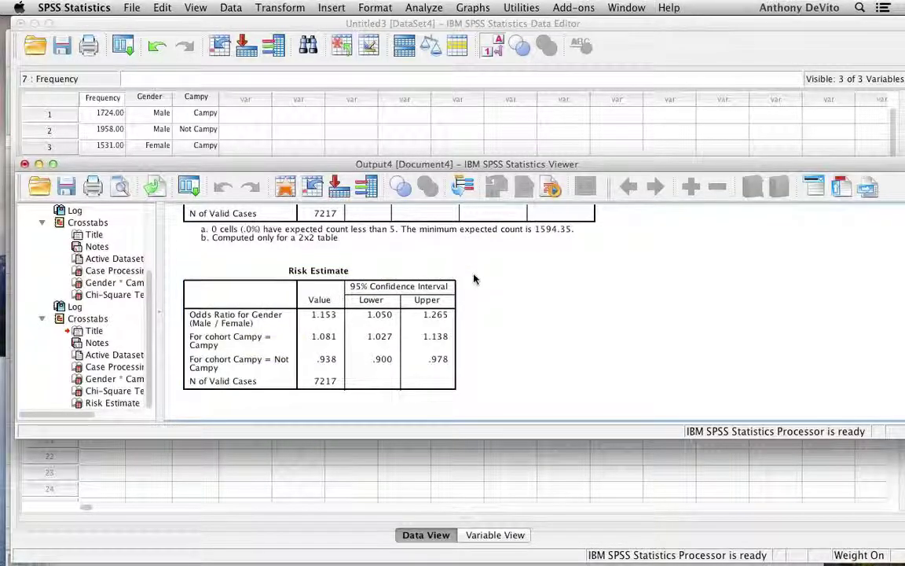
- Return to the Gender by Campy crosstabulation in the output to review the percentages within gender
scroll(391, 294, up, 5)
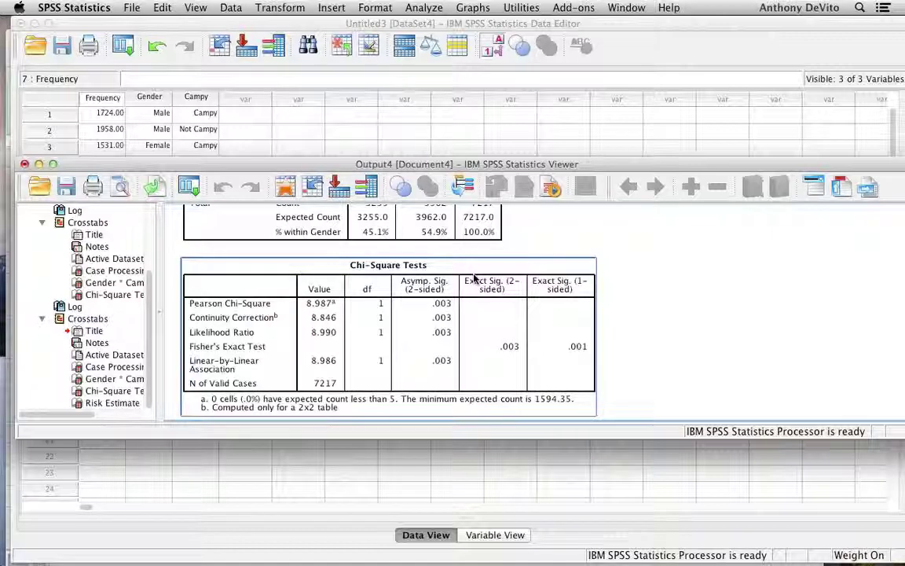
scroll(474, 276, up, 5)
scroll(474, 277, up, 3)
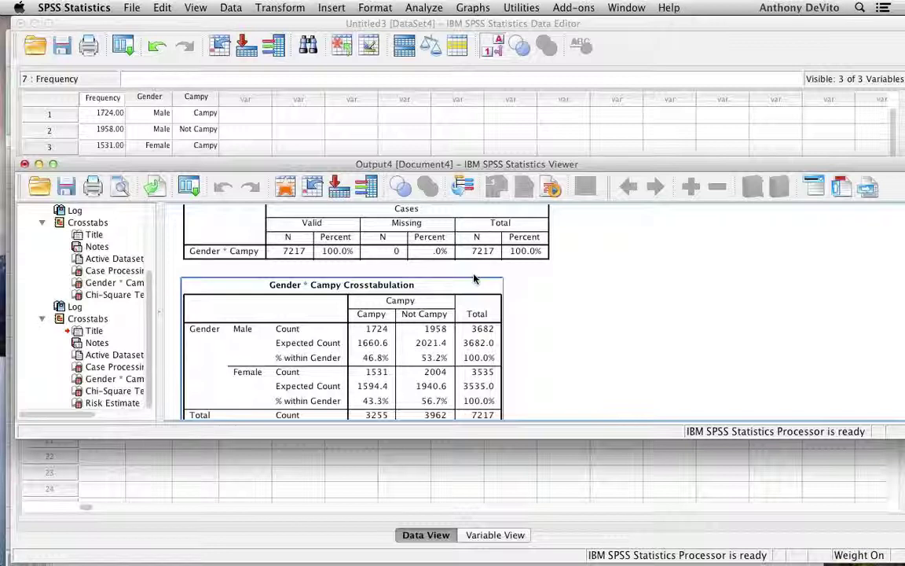
click(479, 275)
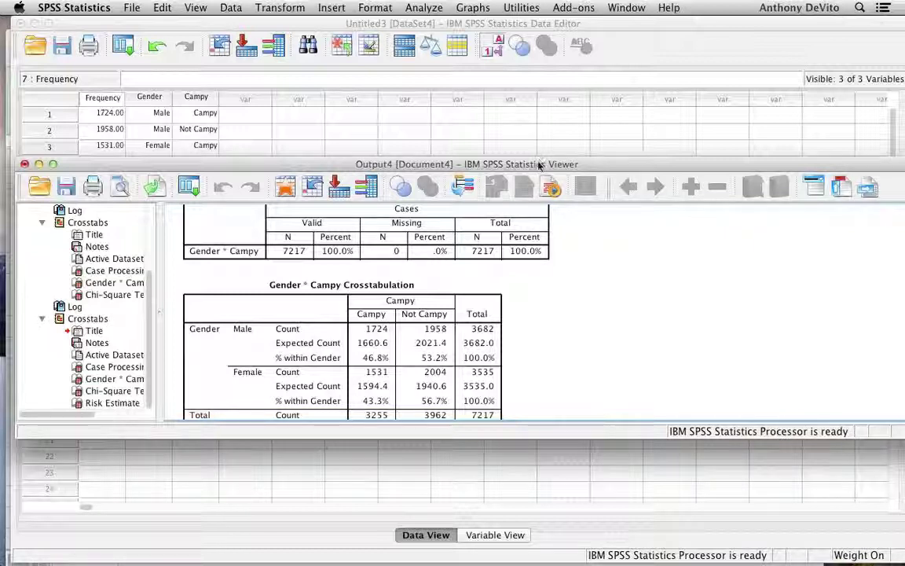
- Move the output viewer window clear of the data rows so all four Frequency, Gender and Campy records are uncovered
drag(489, 164, 493, 181)
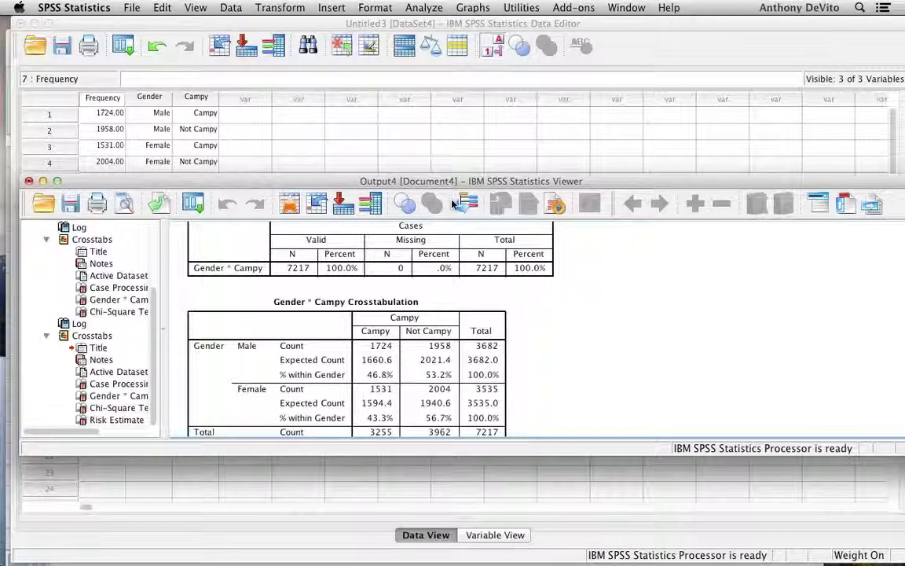
click(550, 181)
drag(552, 183, 632, 214)
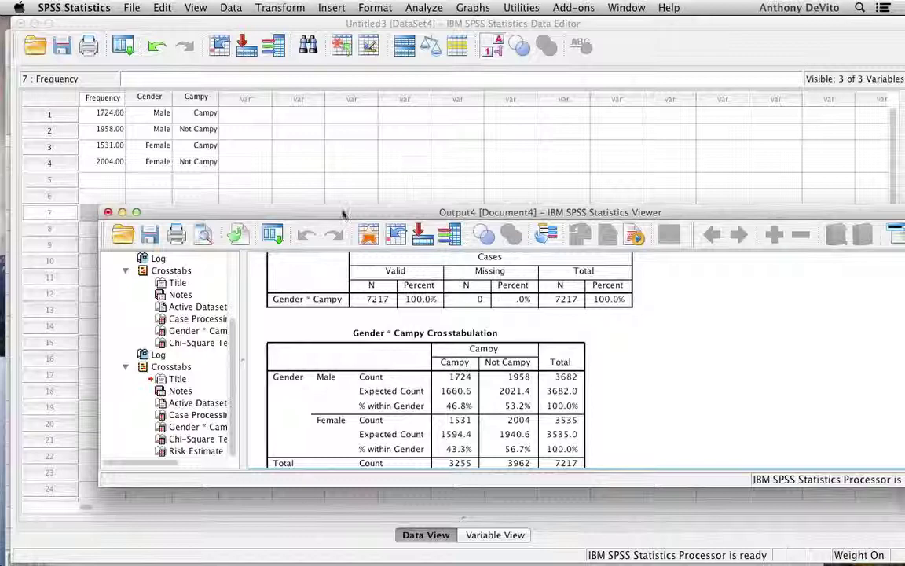
drag(343, 217, 394, 224)
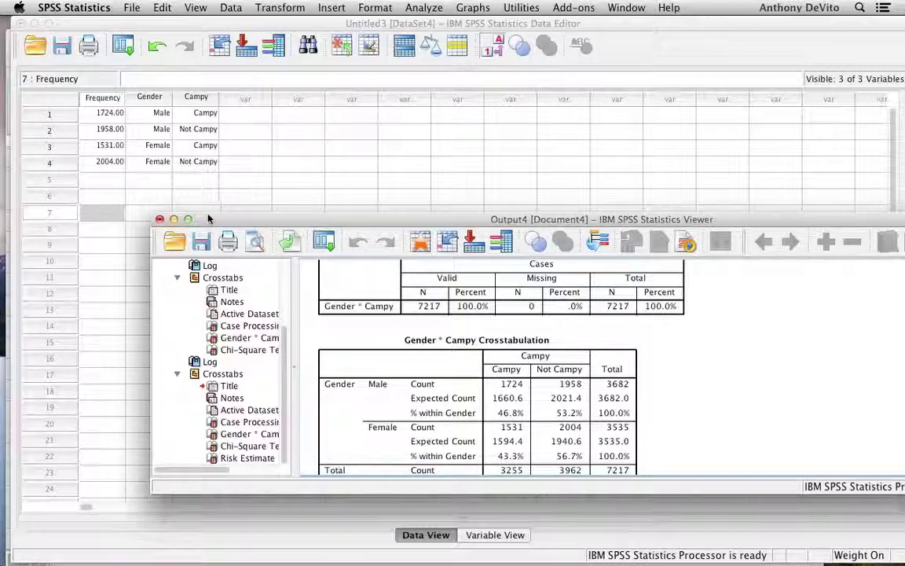
mouse_move(209, 219)
mouse_down()
mouse_move(245, 206)
mouse_move(232, 182)
mouse_move(219, 217)
mouse_move(201, 230)
mouse_up()
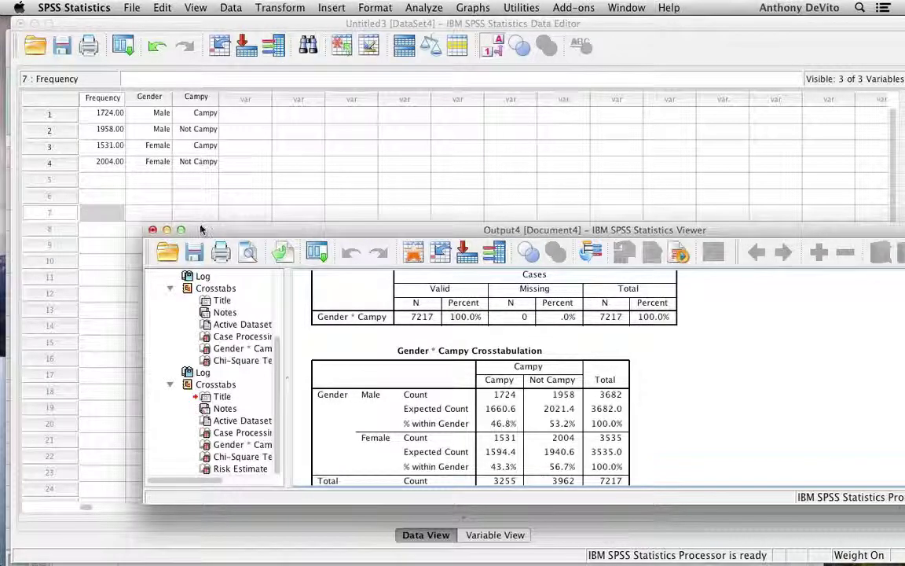
drag(231, 233, 246, 242)
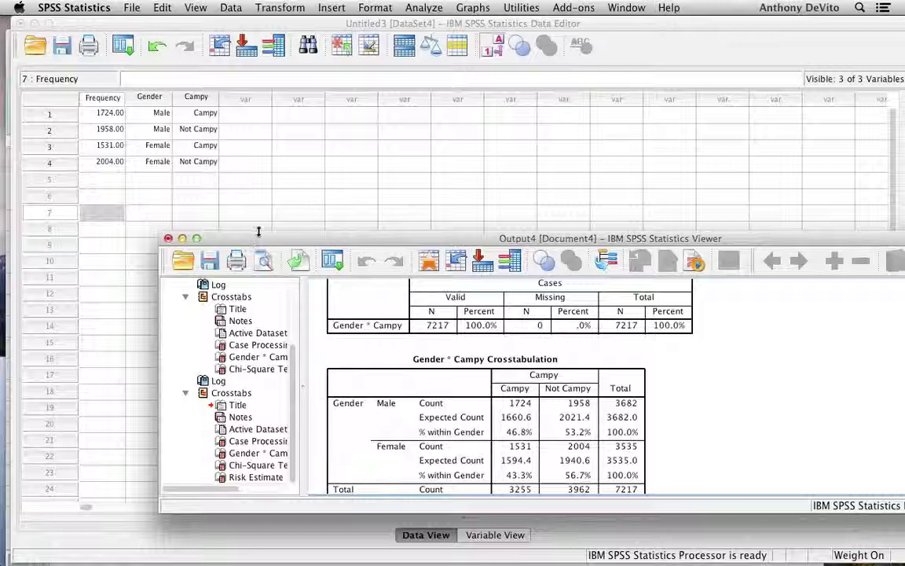
drag(257, 242, 266, 244)
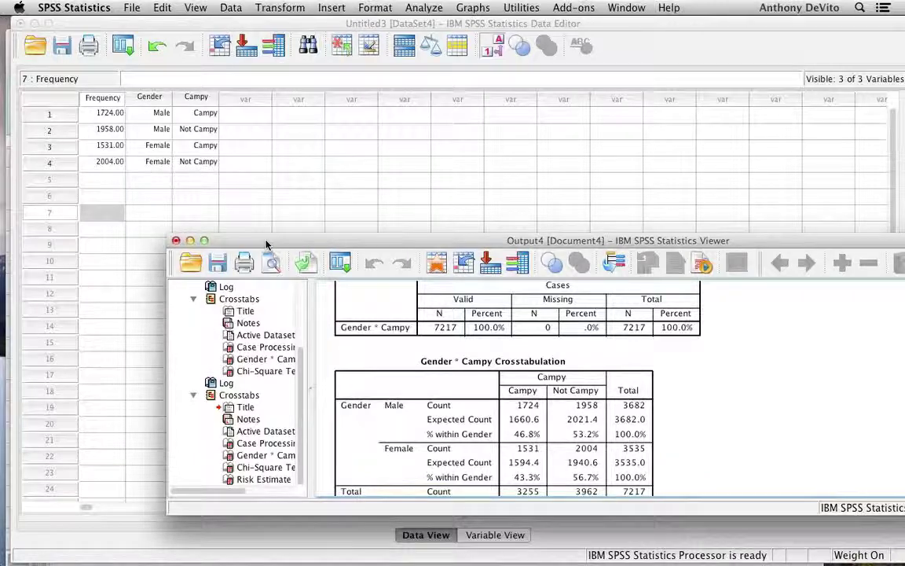
drag(266, 244, 240, 250)
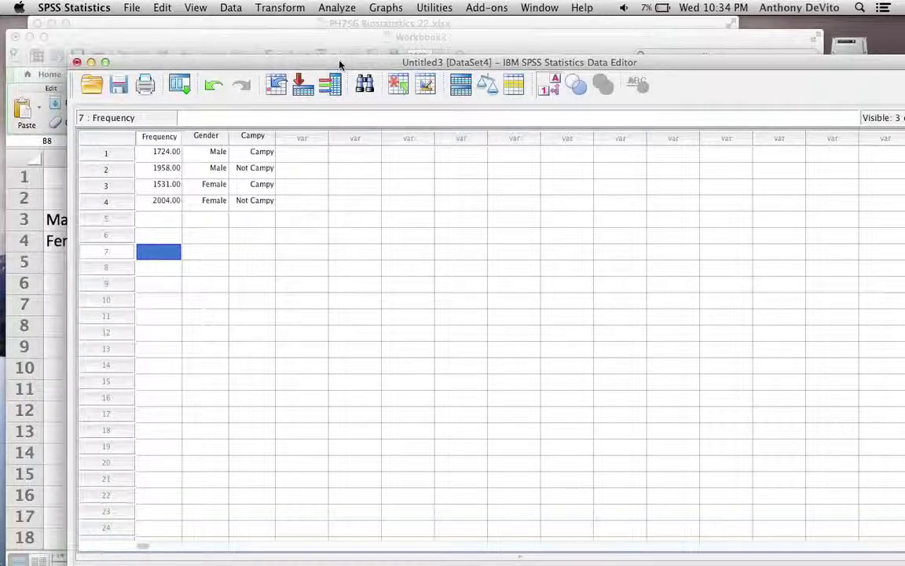
- Move the data editor aside and switch to Workbook2 in Excel, at the Male Campy count
drag(341, 65, 508, 60)
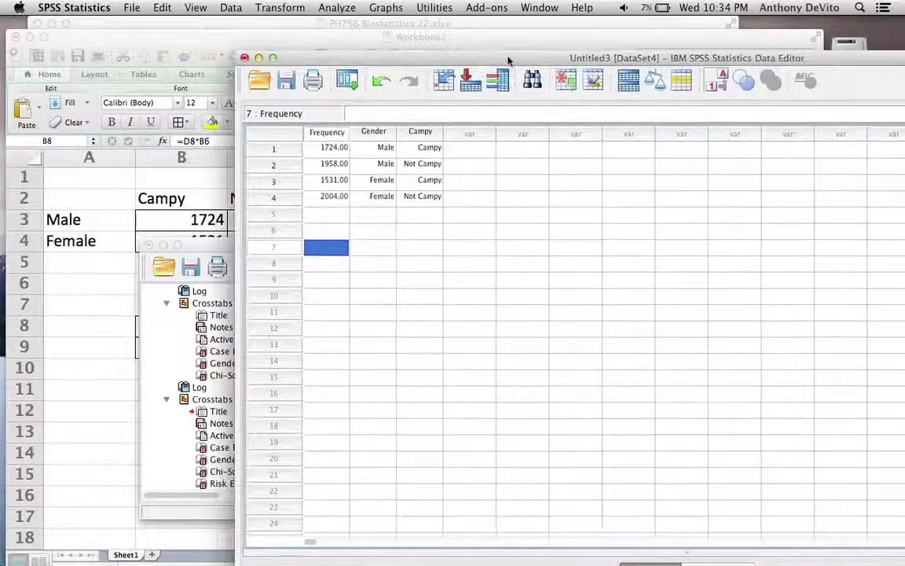
click(203, 250)
click(108, 250)
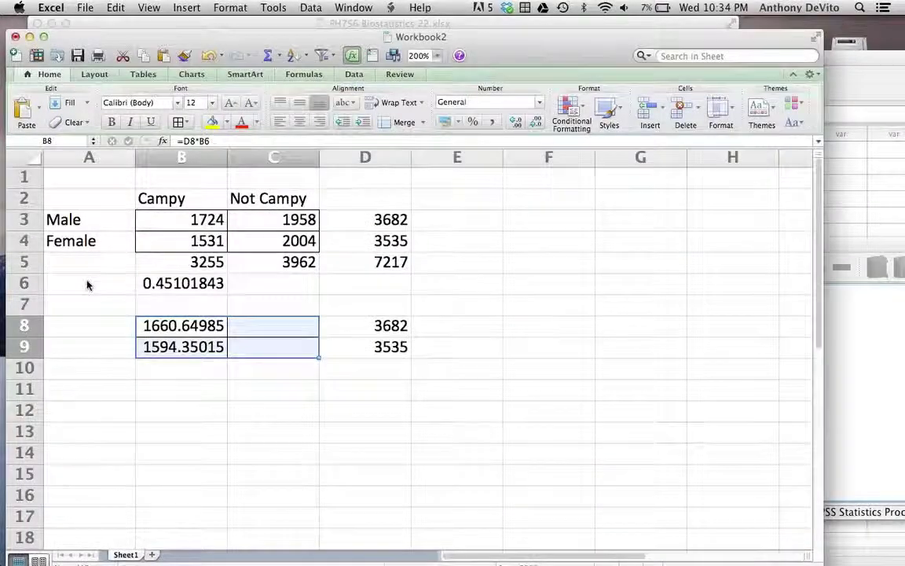
click(263, 326)
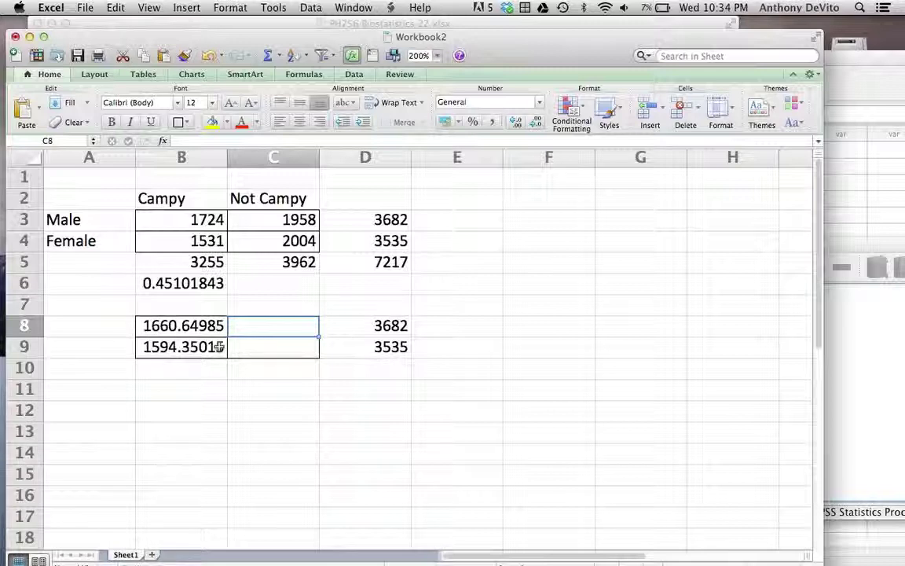
click(198, 220)
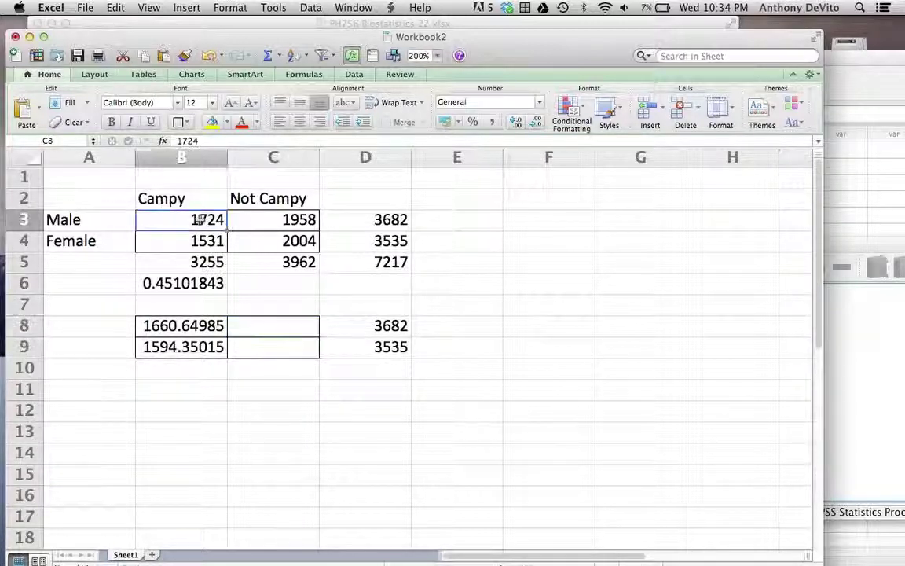
- Label cell B11 "risk males" and calculate the male risk in C11 with =B3/D3
click(199, 391)
text(ris)
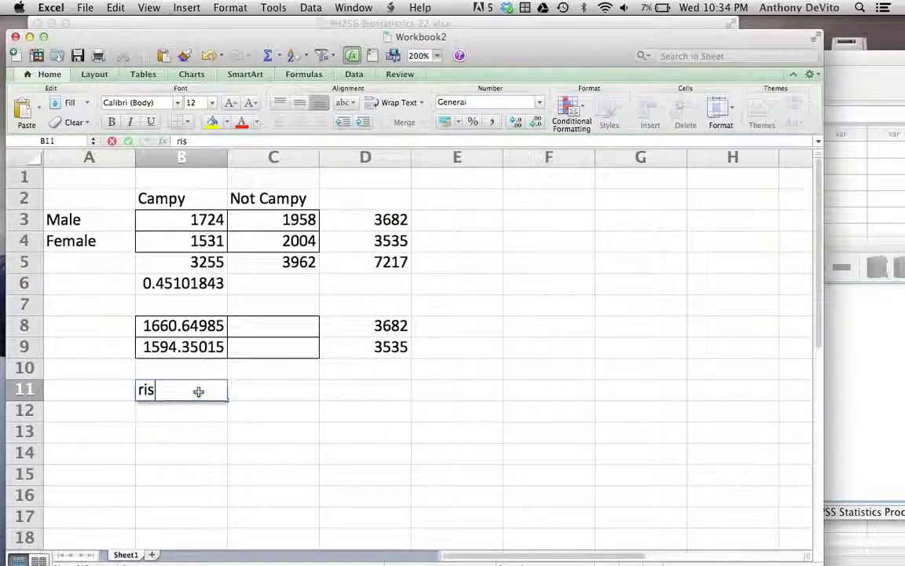
text(k males)
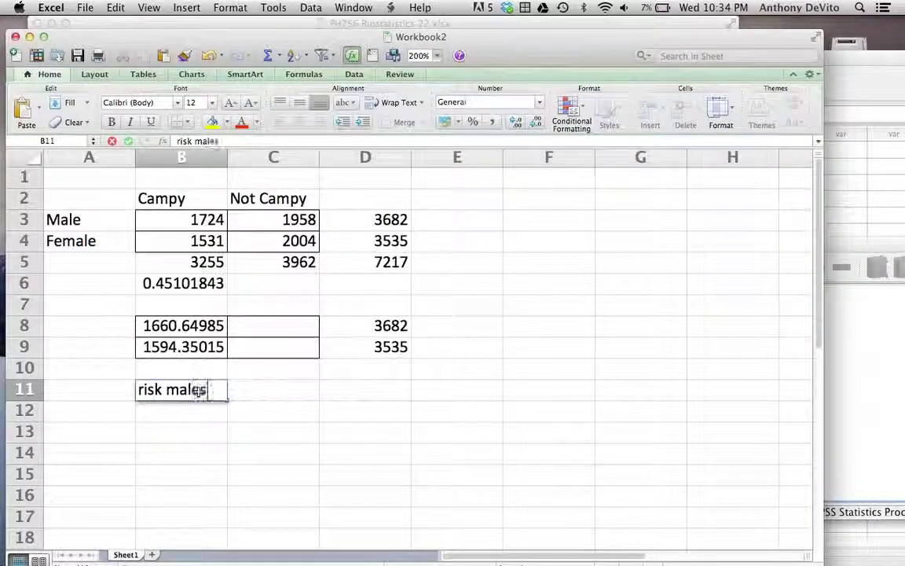
click(244, 385)
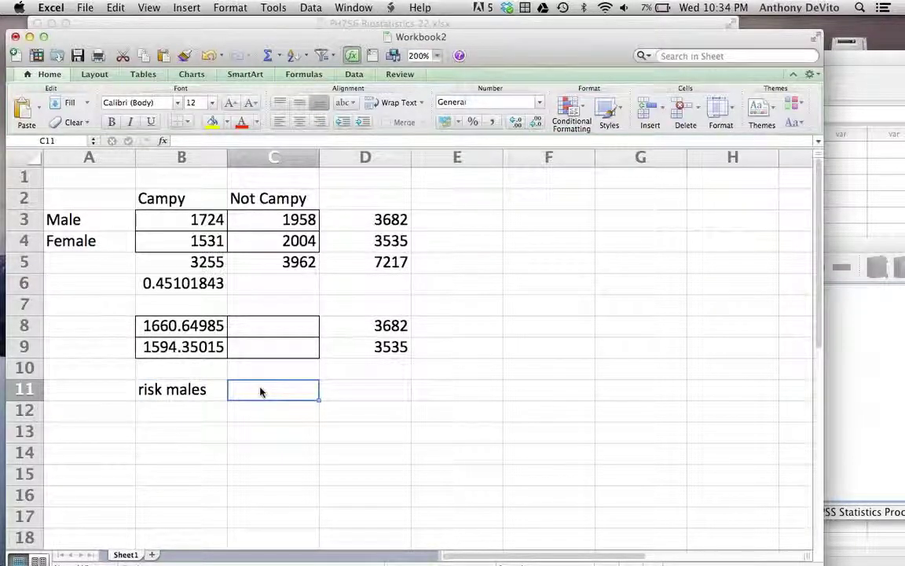
text(=)
click(184, 223)
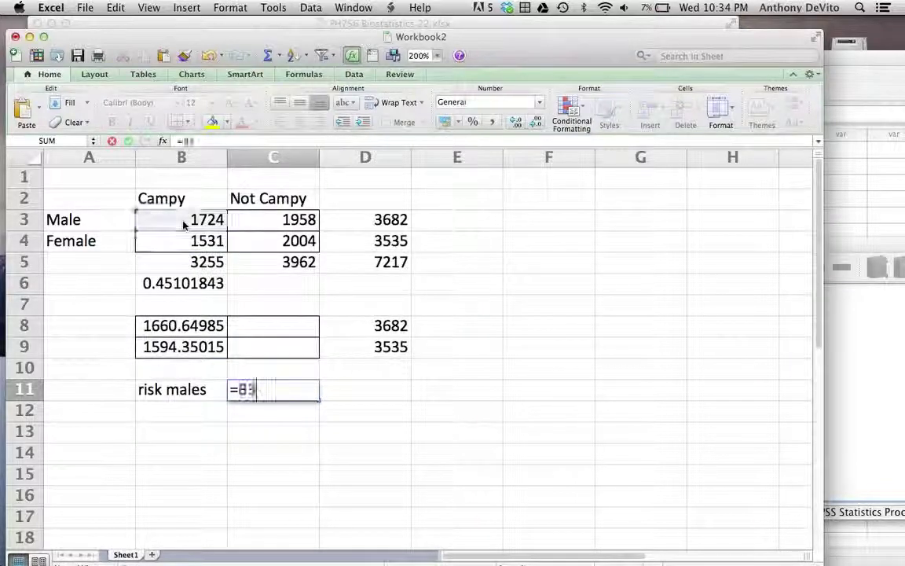
text(/)
click(367, 223)
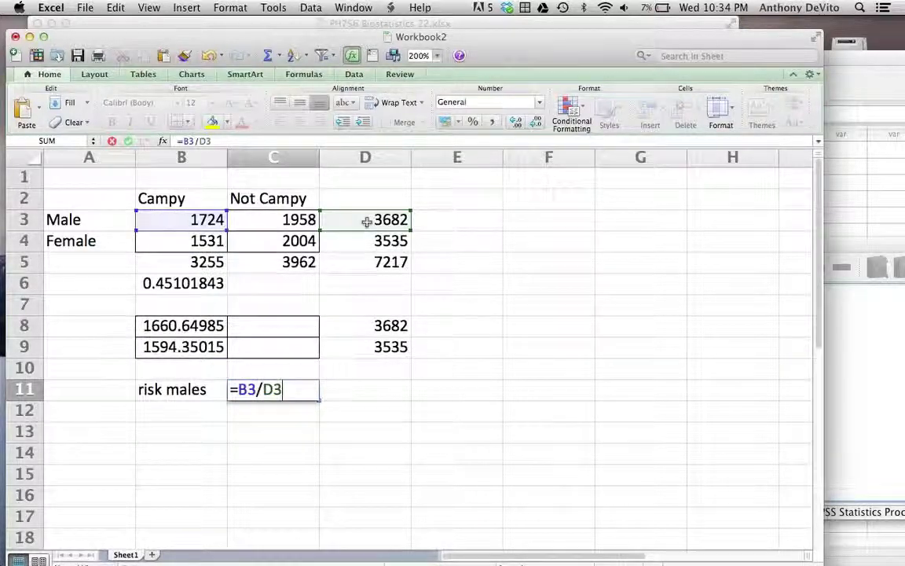
key(Return)
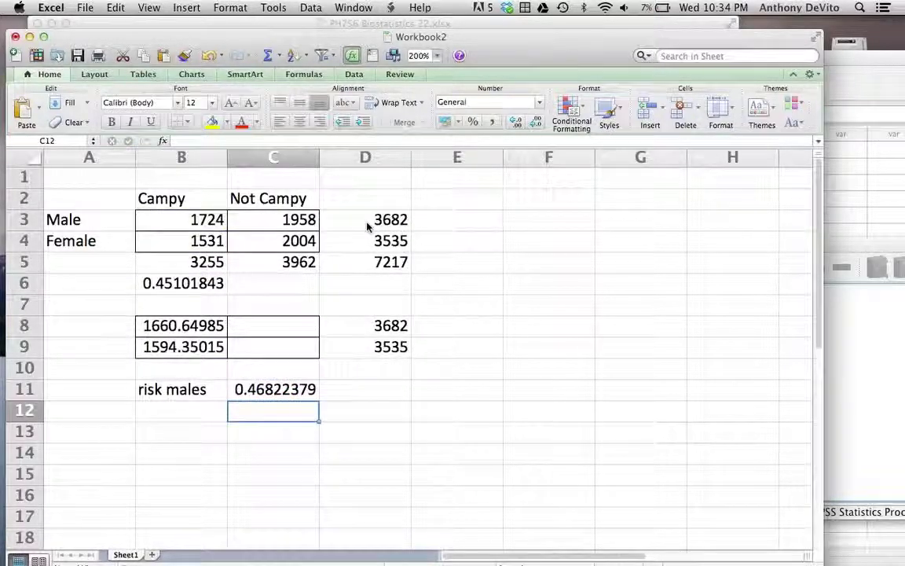
- Label cell B12 "risk females" and calculate the female risk in C12 with =B4/D4
click(178, 411)
text(risk fe)
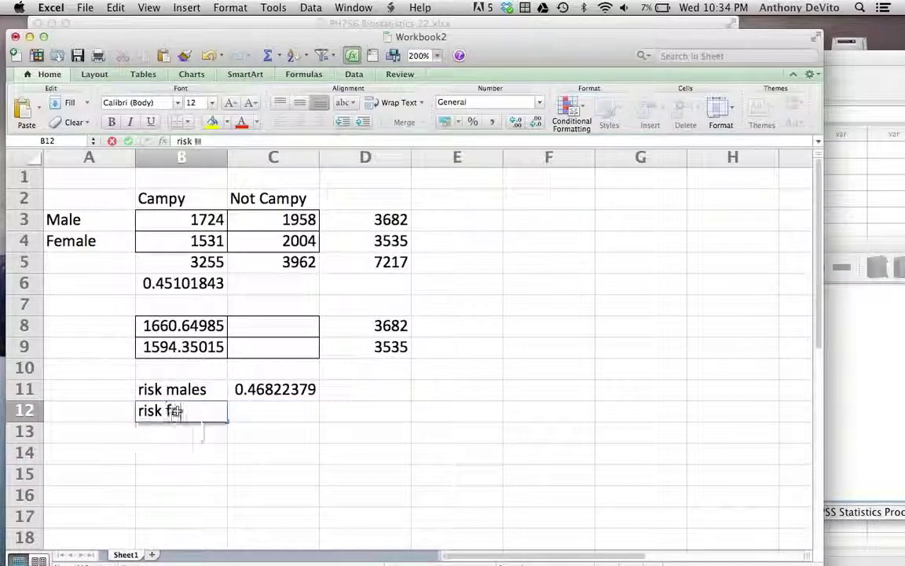
text(males)
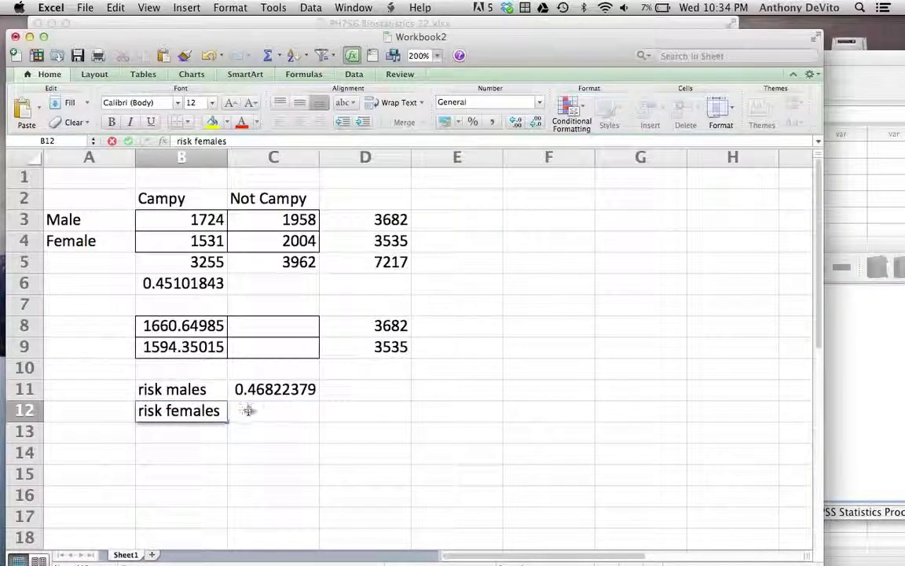
click(252, 419)
text(=)
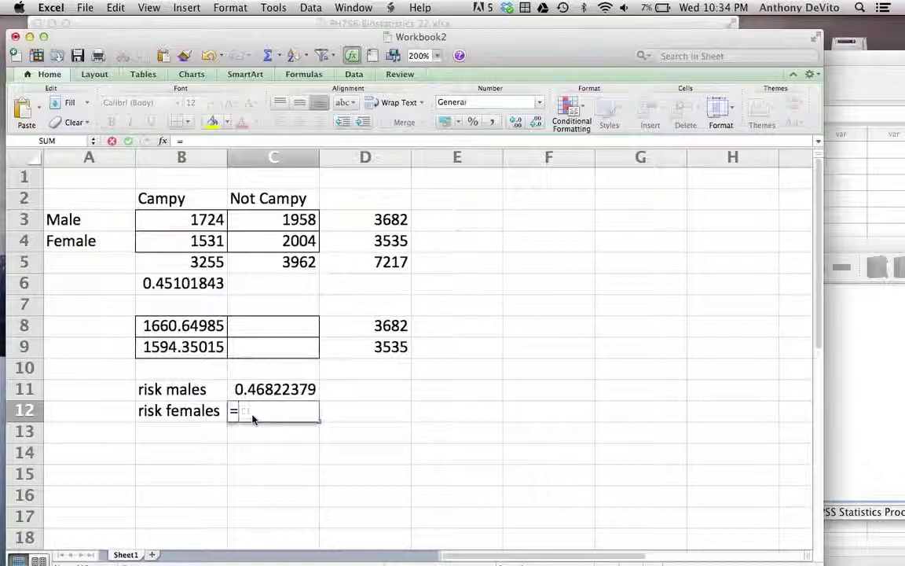
click(195, 243)
text(/)
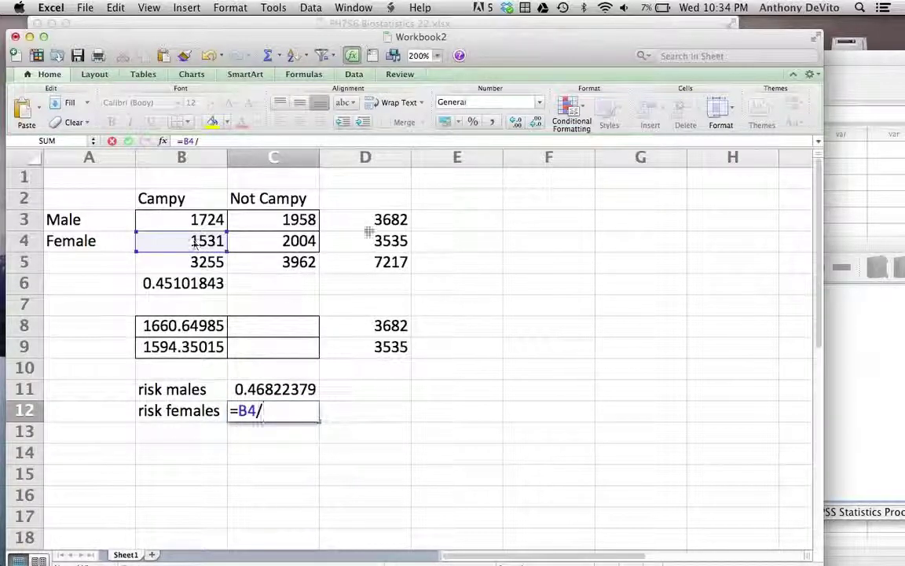
click(379, 242)
key(Return)
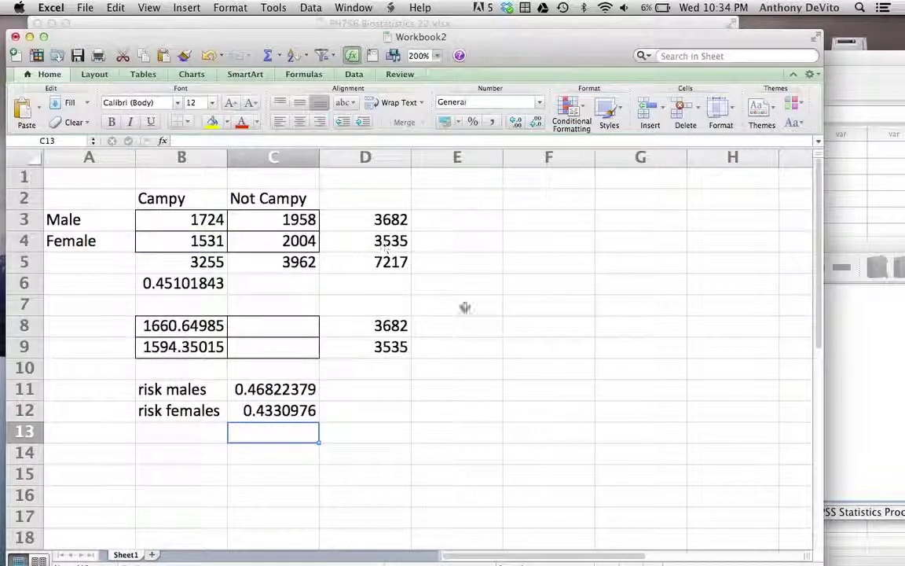
- Label cell B13 "RR" and calculate the relative risk in C13 as male risk over female risk, =C11/C12
click(200, 432)
text(RR)
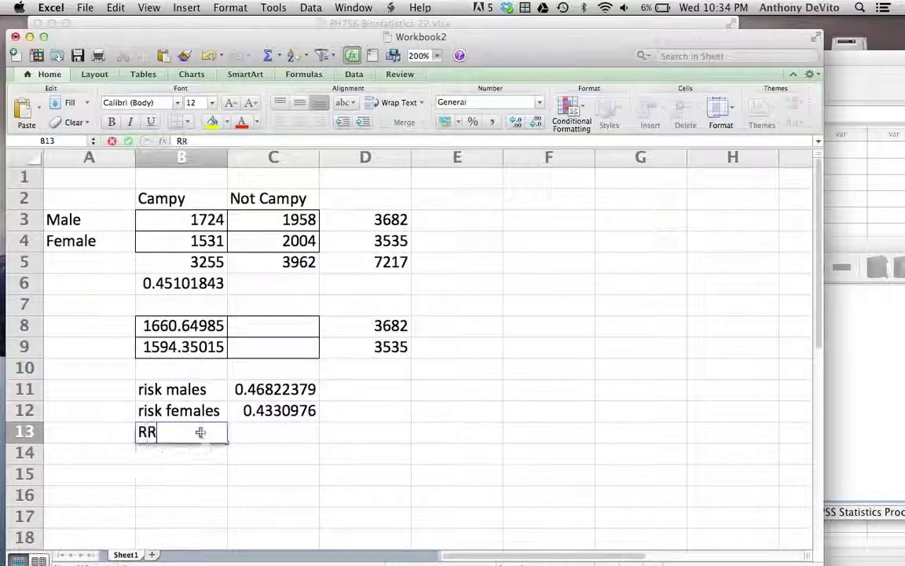
click(276, 440)
text(=)
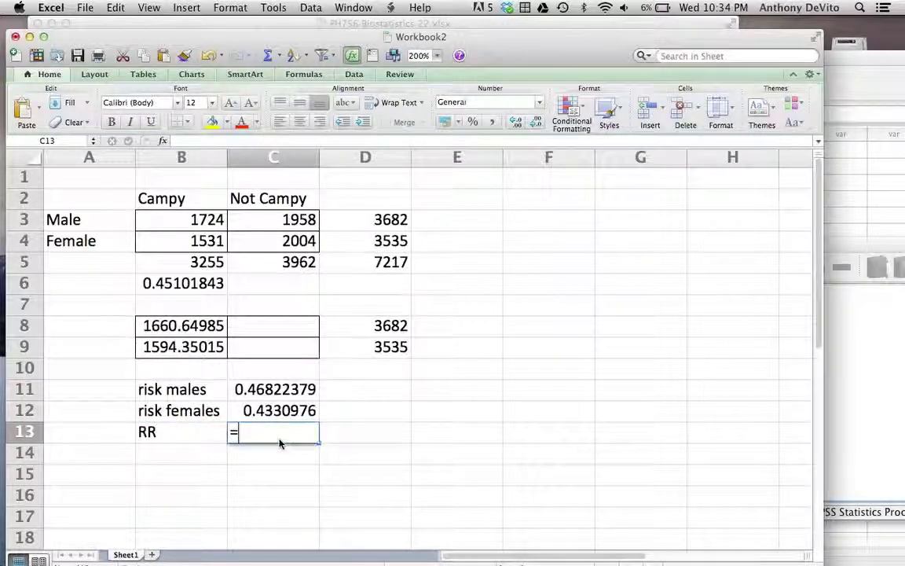
click(262, 387)
text(/)
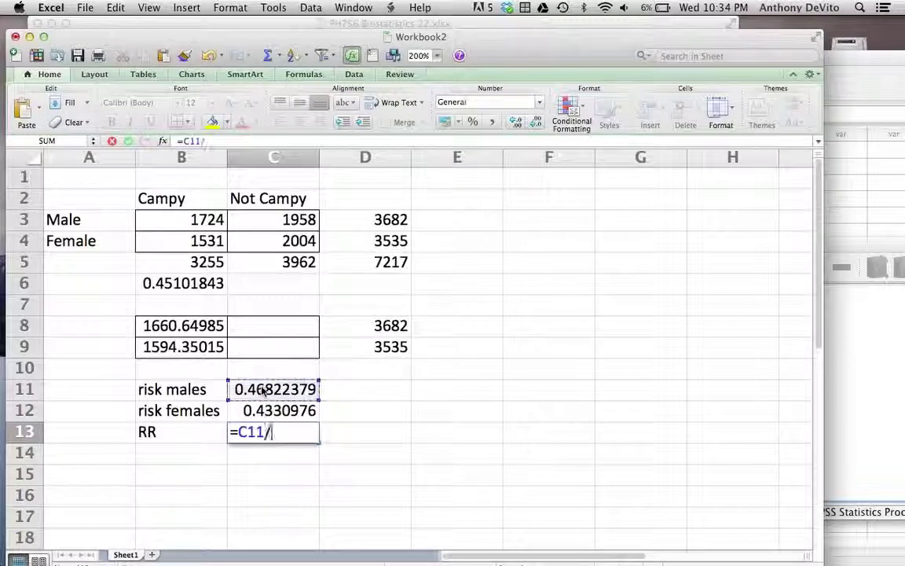
click(288, 410)
key(Return)
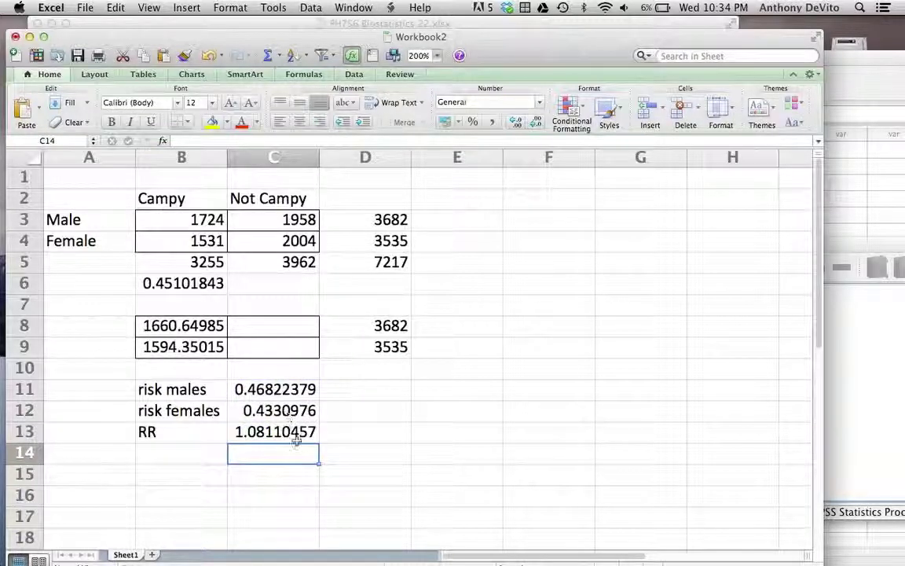
- Label cell D11 "odds males" and calculate the male odds in E11 with =B3/C3
click(372, 389)
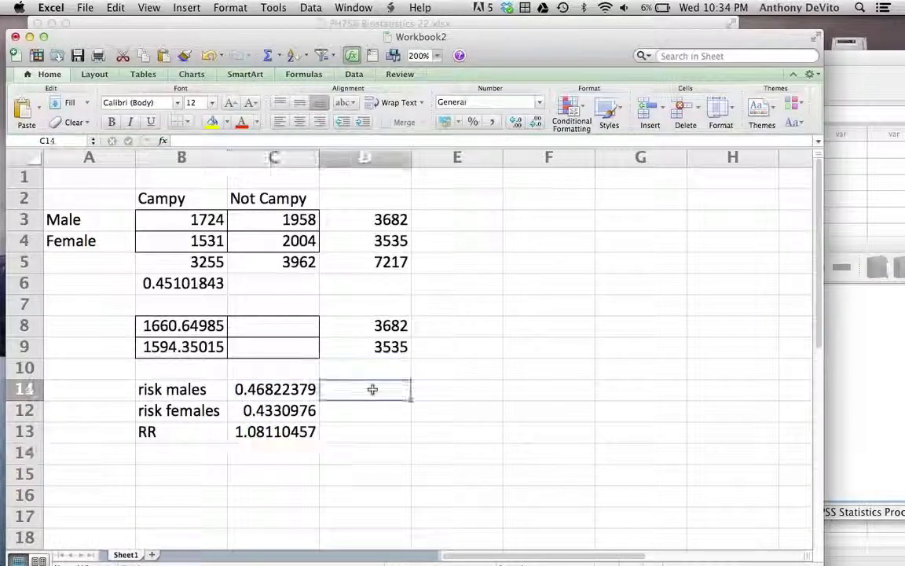
text(odds m)
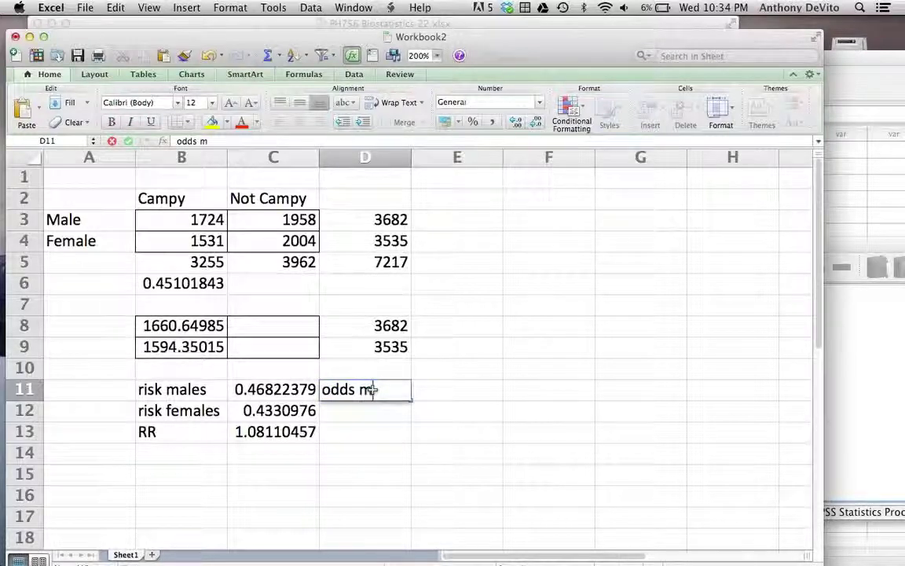
text(ales)
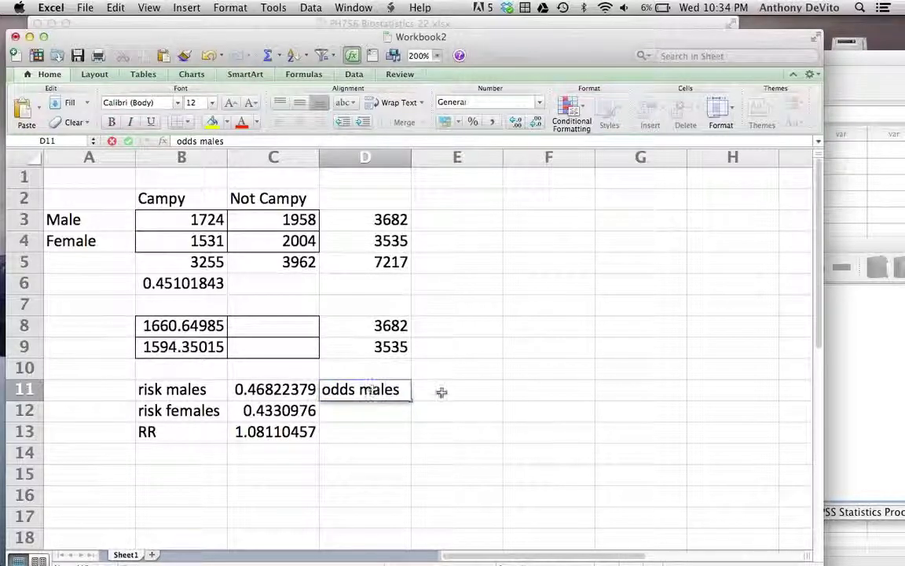
click(441, 395)
text(=)
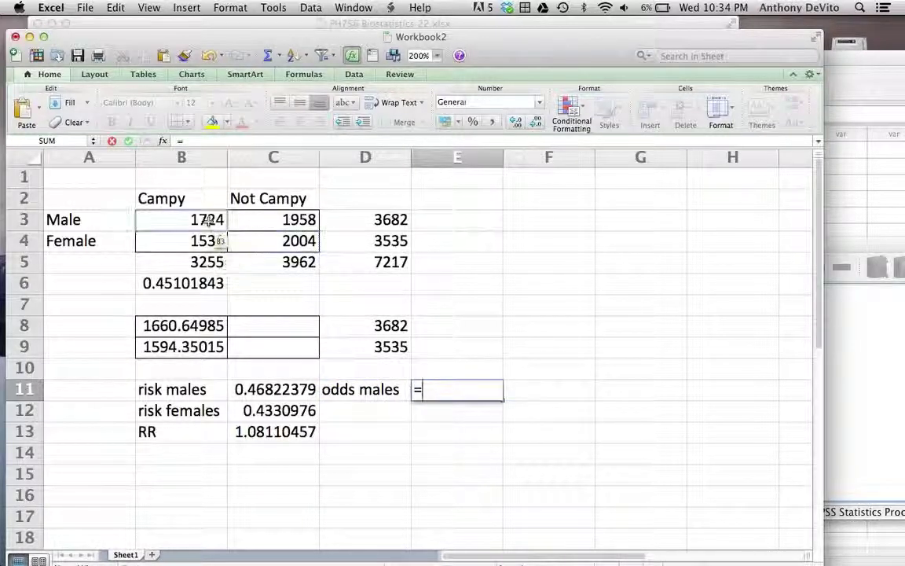
click(209, 222)
text(/)
click(258, 220)
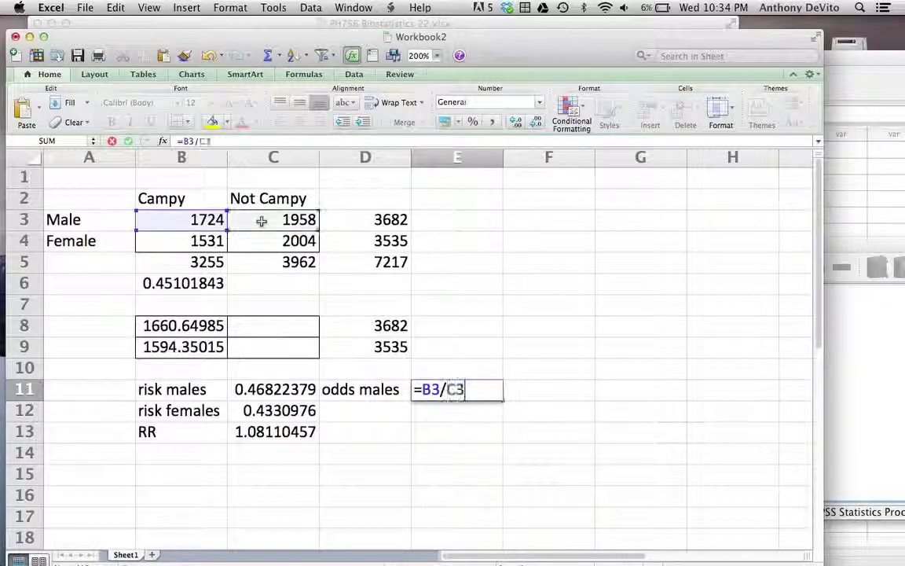
key(Return)
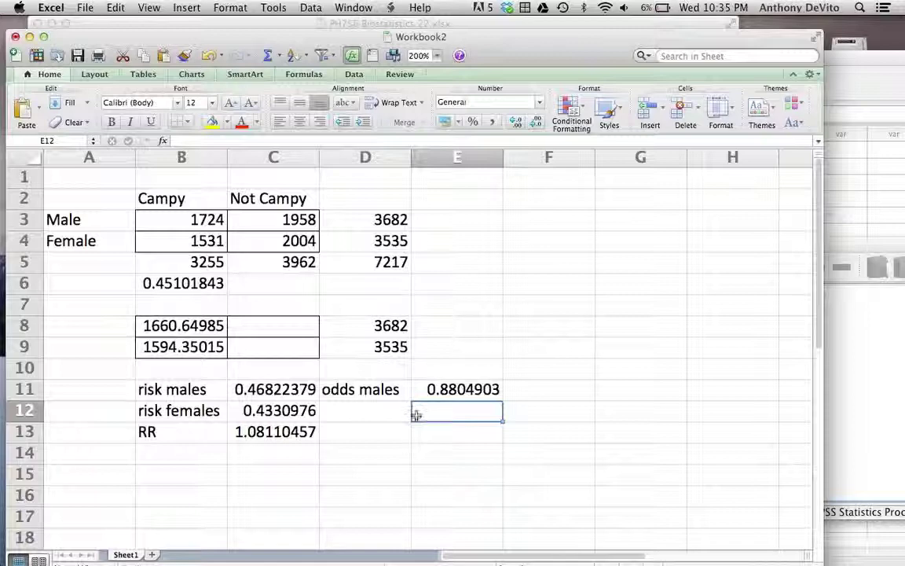
- Label cell D12 "odds fem" and calculate the female odds in E12 with =B4/C4
click(374, 414)
text(odds fm)
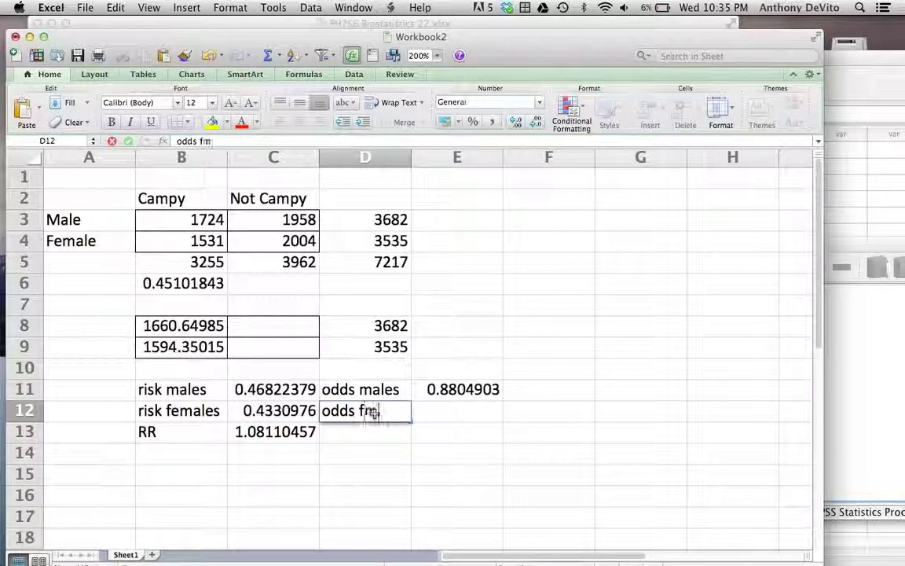
key(BackSpace)
text(em)
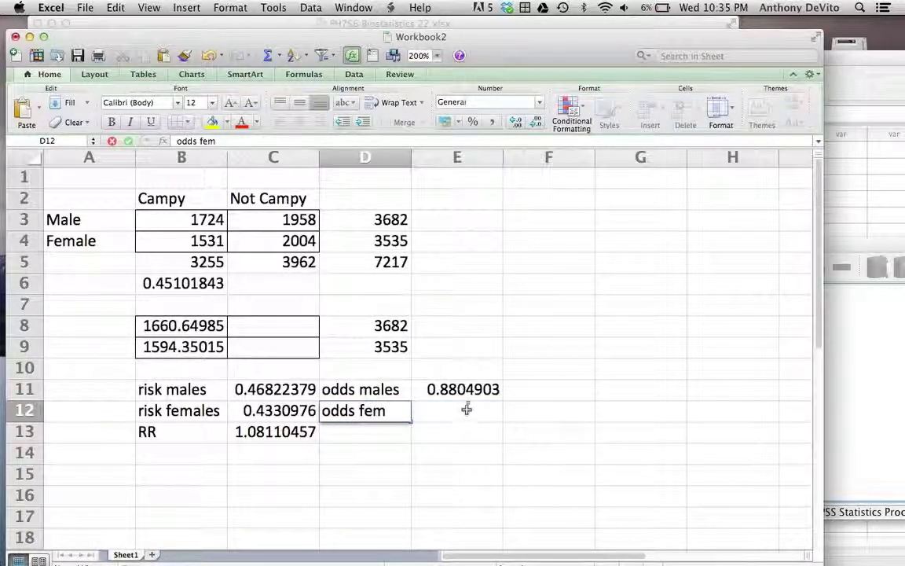
click(466, 414)
text(=)
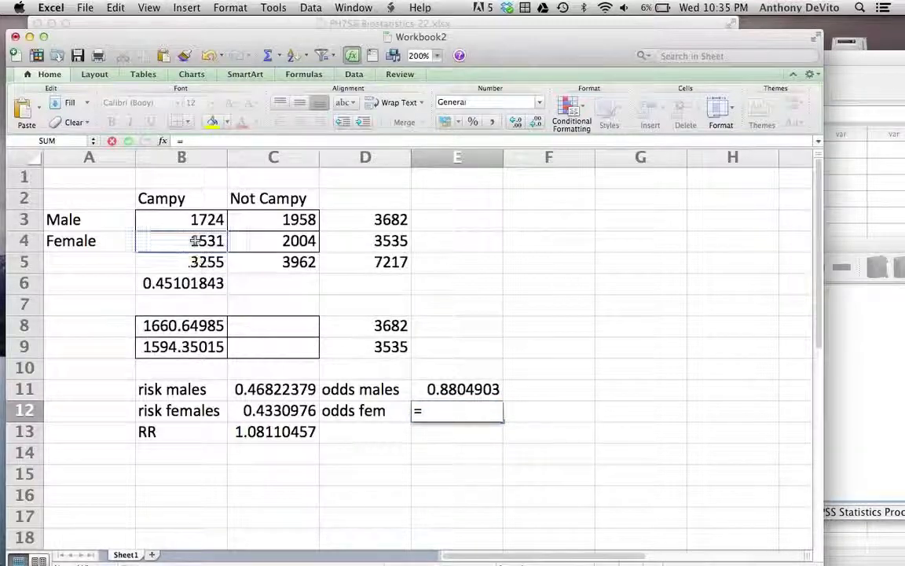
click(196, 243)
text(/)
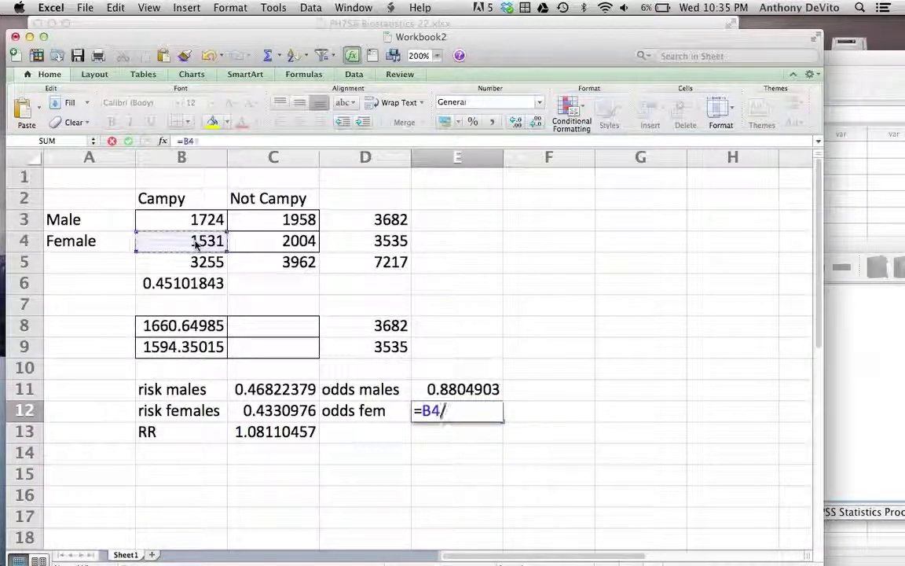
click(280, 245)
key(Return)
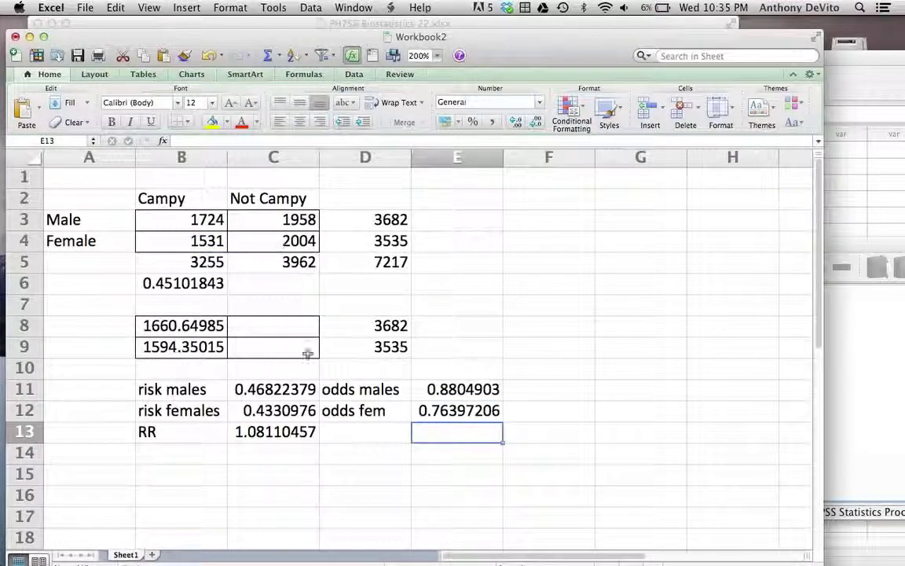
- Label cell D13 "OR" and calculate the odds ratio in E13 as male odds over female odds, =E11/E12
click(359, 433)
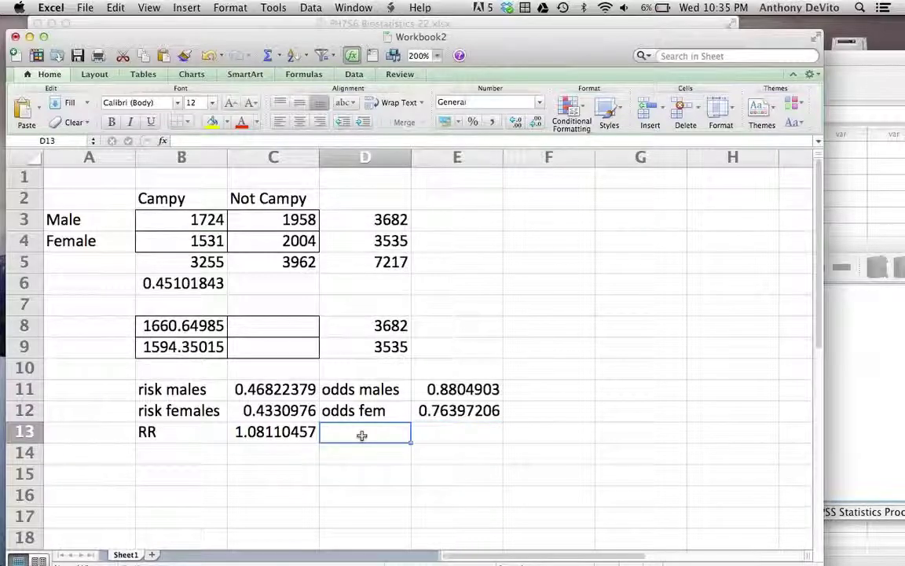
text(OR)
click(456, 430)
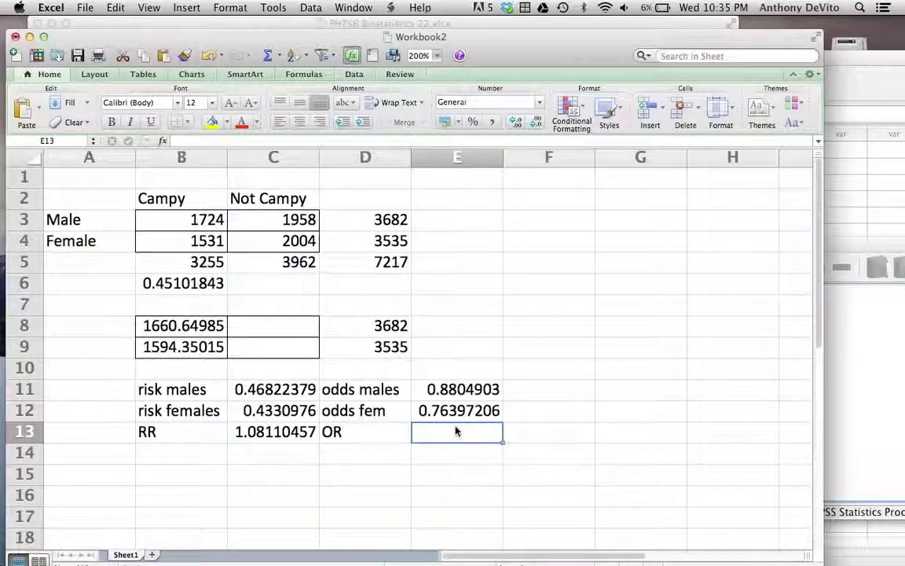
text(=)
click(441, 393)
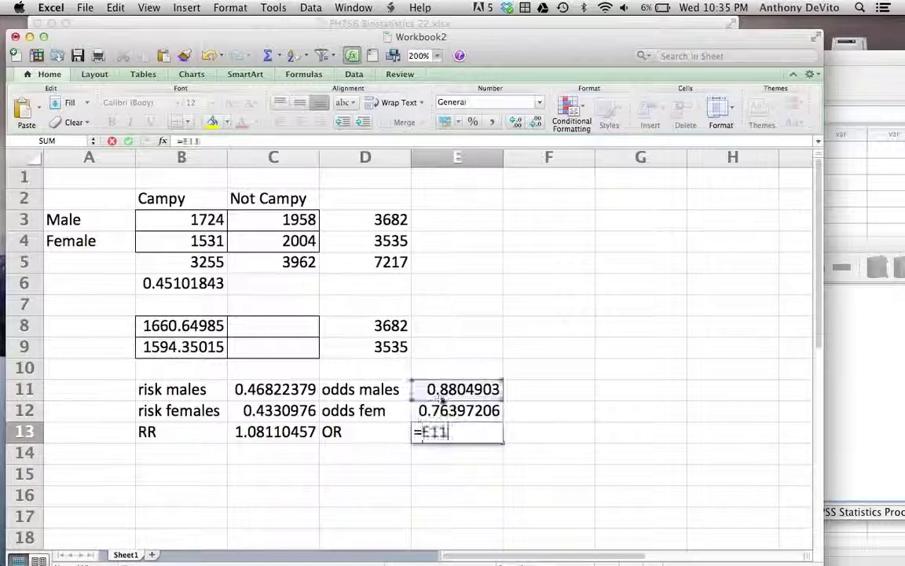
text(/)
click(446, 411)
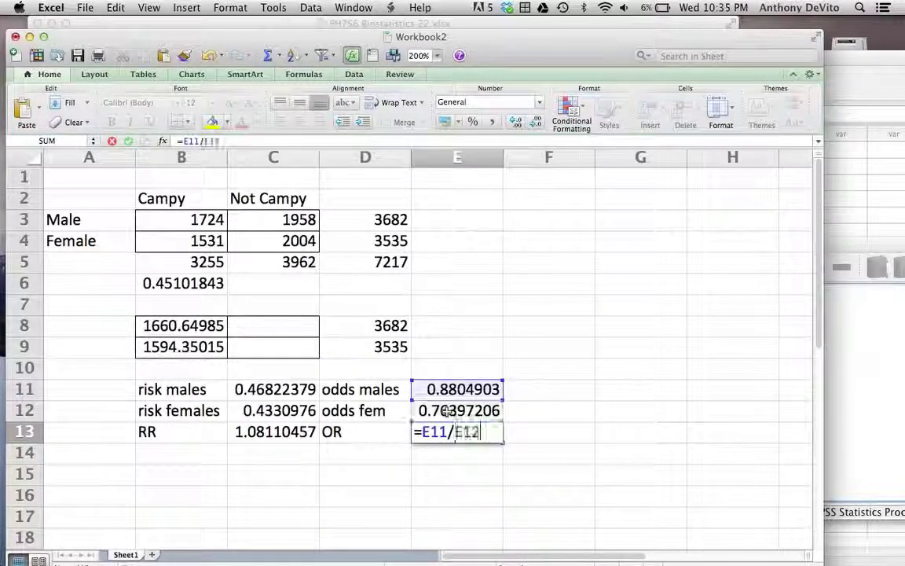
key(Return)
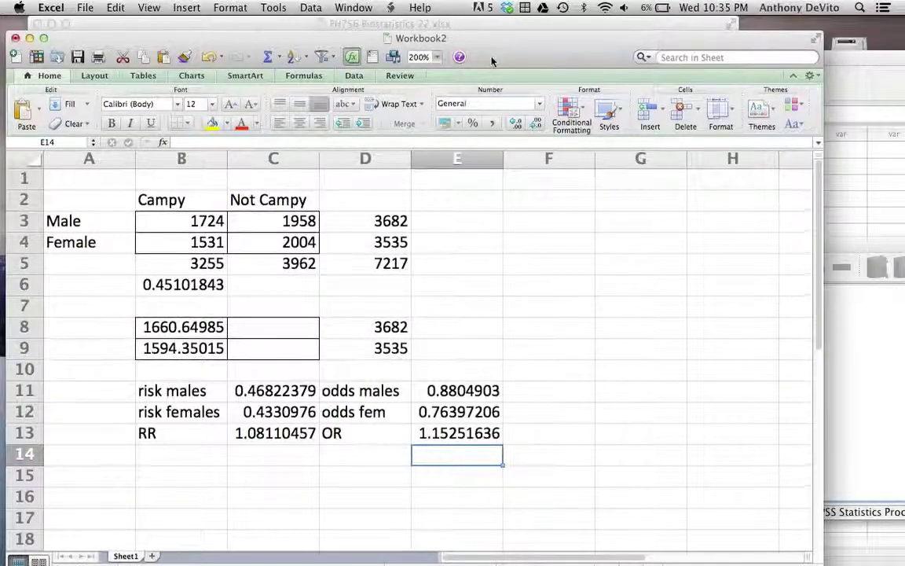
- Arrange the SPSS output viewer above Workbook2, review the Risk Estimate table there, and return to the workbook to compare the hand-calculated ratios
drag(464, 62, 554, 329)
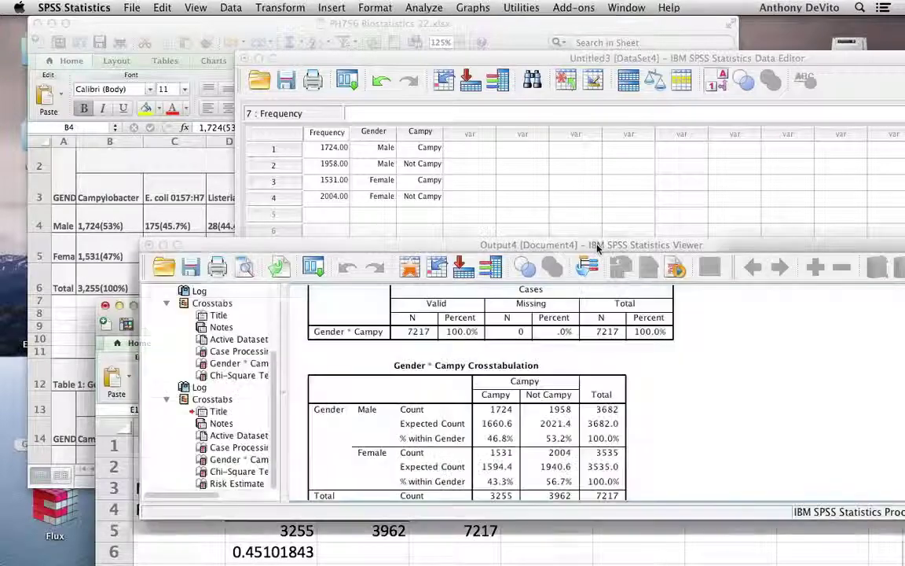
click(537, 222)
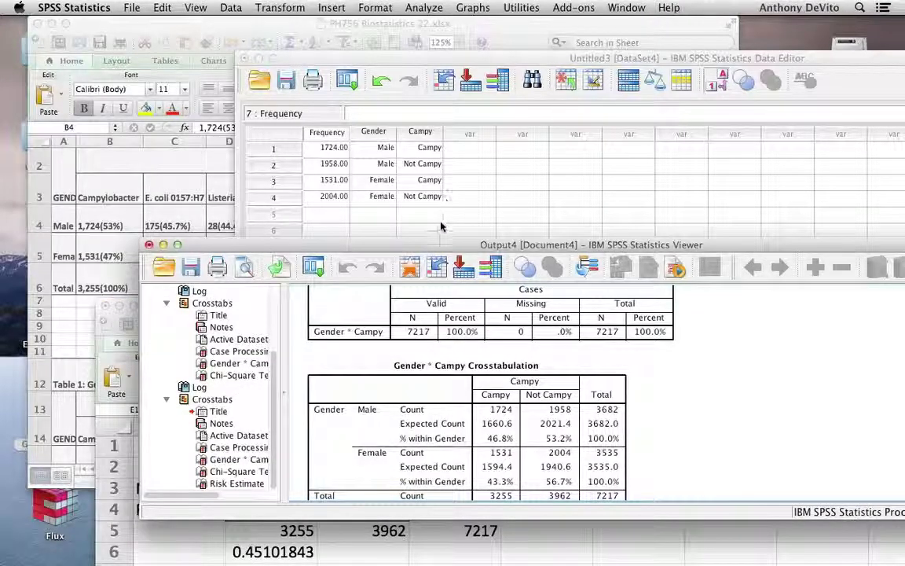
drag(398, 244, 381, 67)
scroll(469, 234, down, 5)
scroll(469, 233, down, 5)
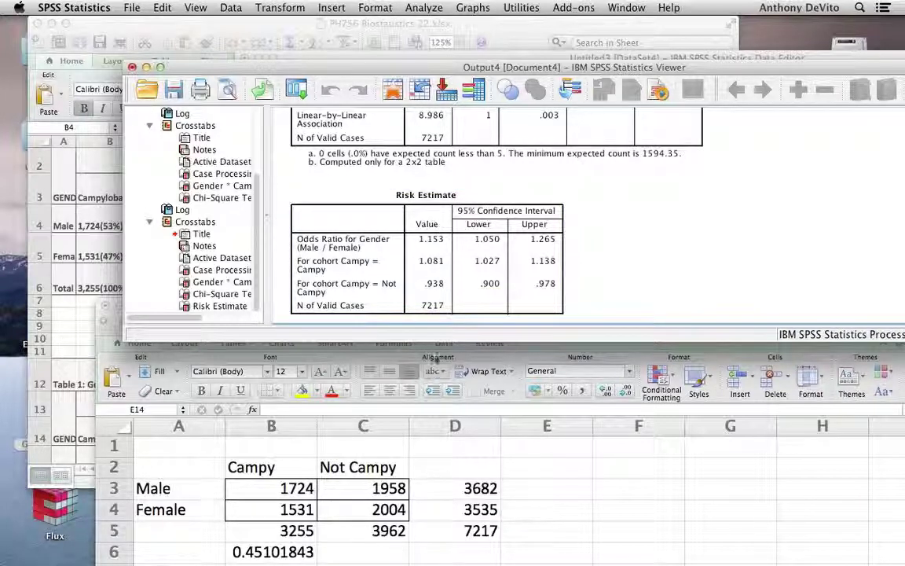
click(110, 362)
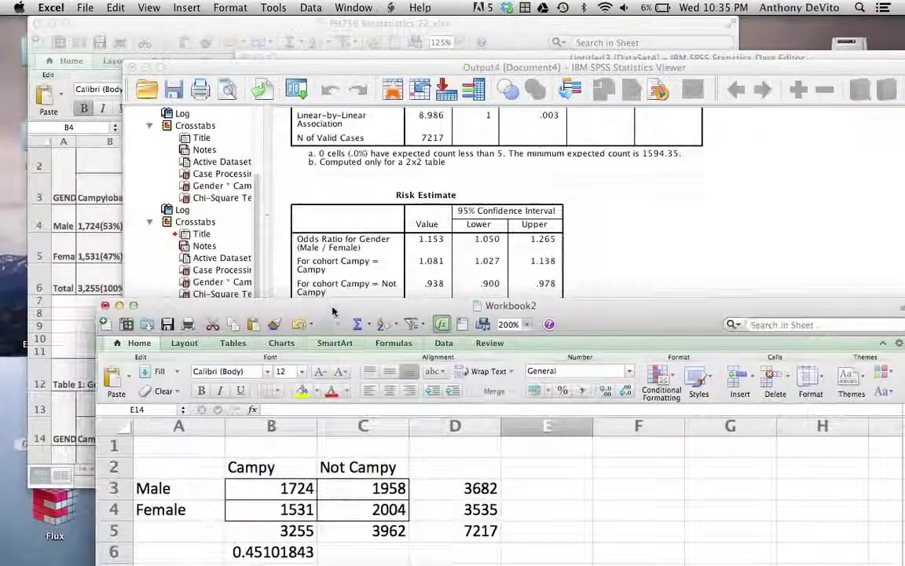
- Bring the full Workbook2 sheet into view and compare the observed Campy counts in B3:B4 with the expected counts in B8:B9 for each gender
drag(332, 312, 307, 117)
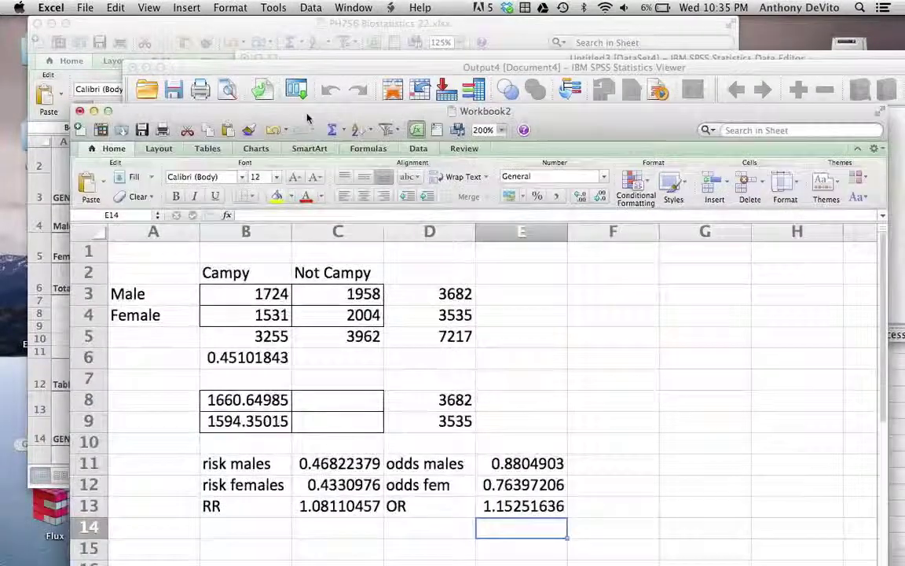
click(336, 406)
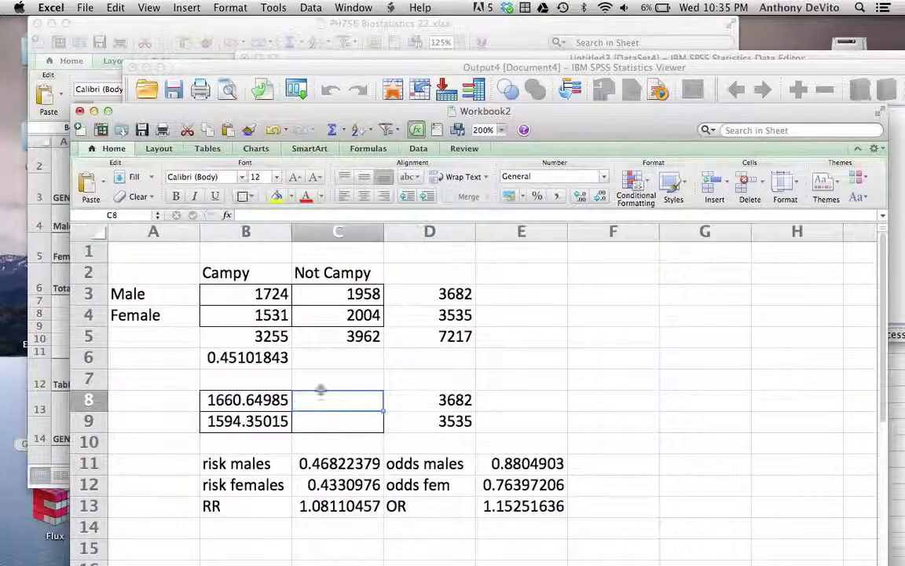
click(244, 295)
click(249, 400)
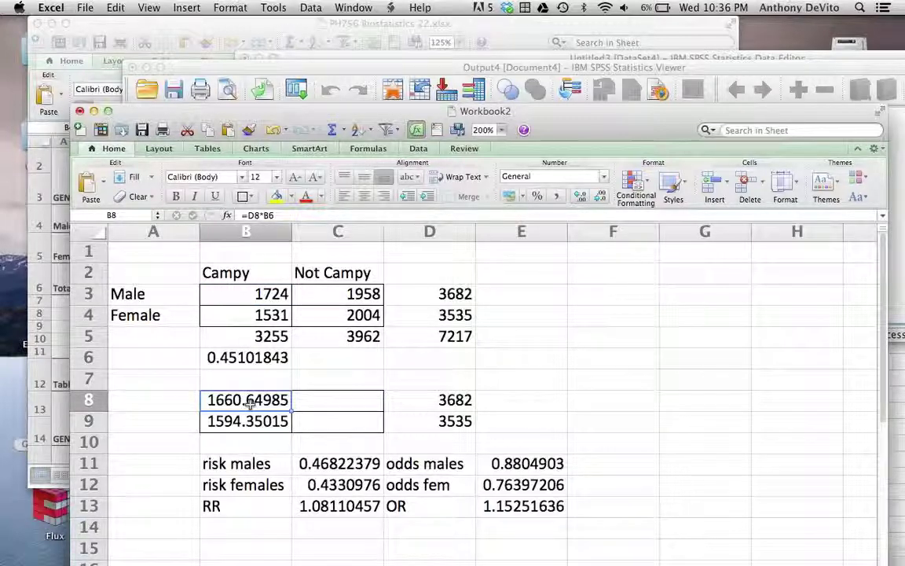
click(259, 315)
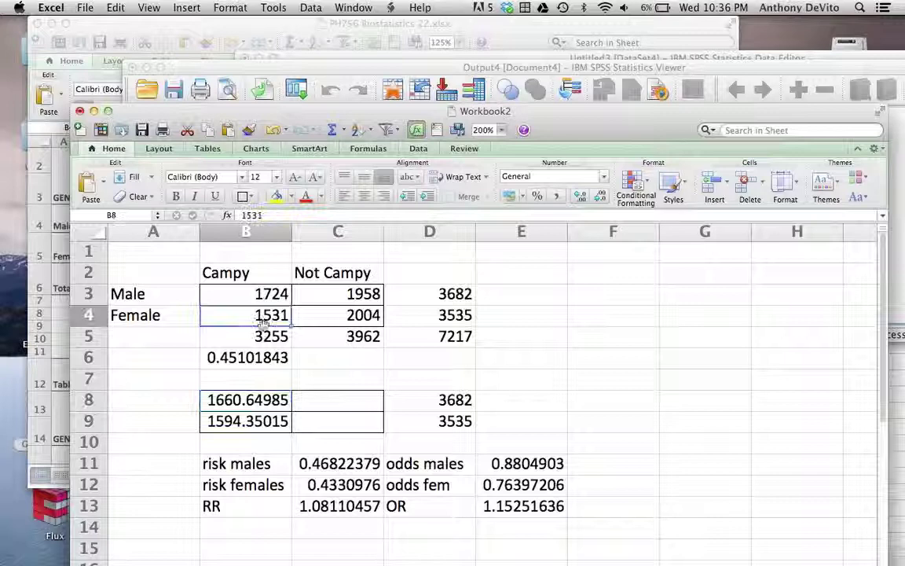
click(256, 421)
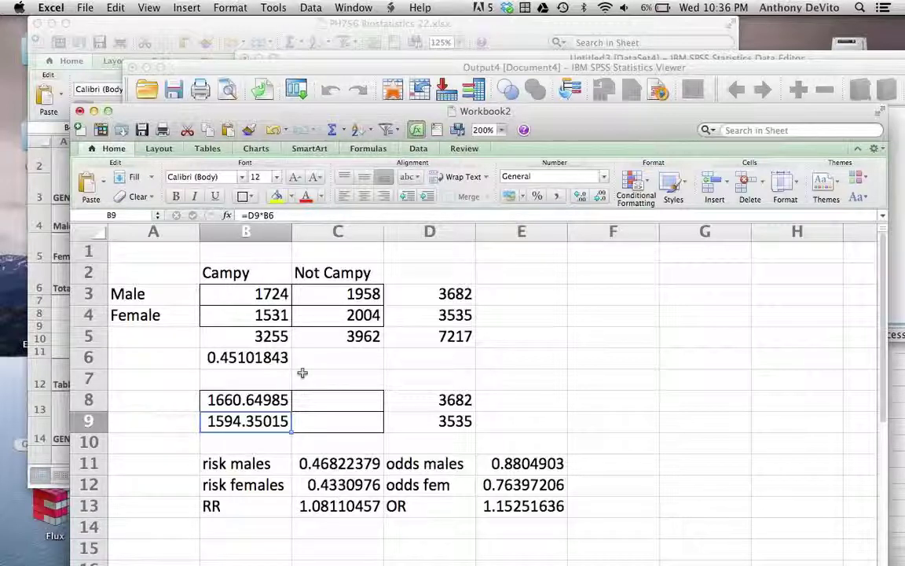
click(824, 28)
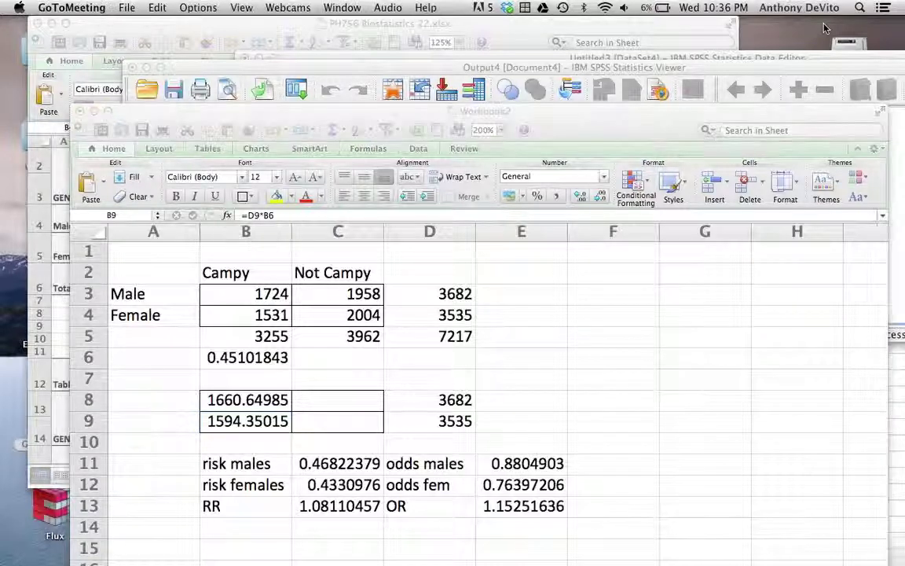